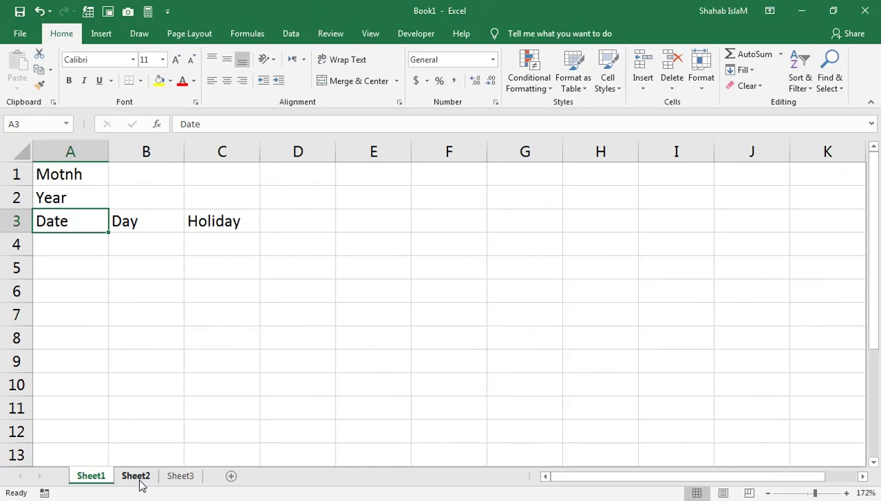
left_click(136, 479)
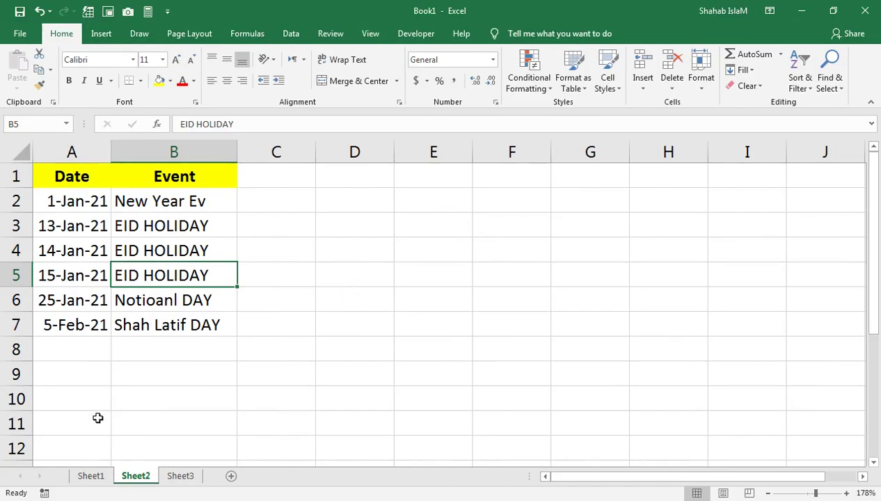
left_click(91, 475)
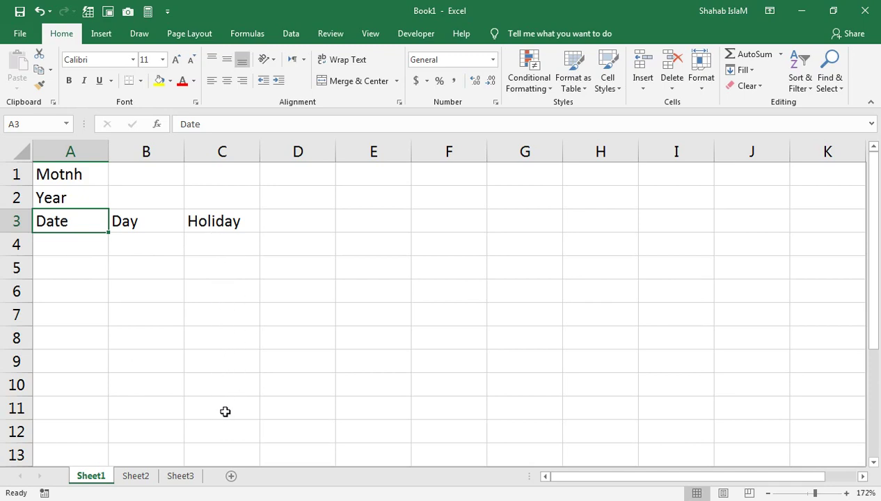
Enter january and 2021 as the month and year values and move them into C1:C2.
left_click(177, 166)
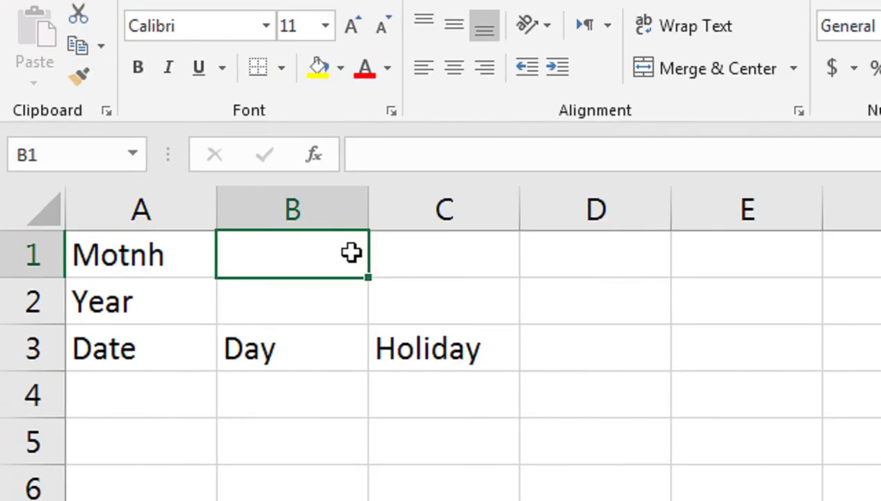
type("january")
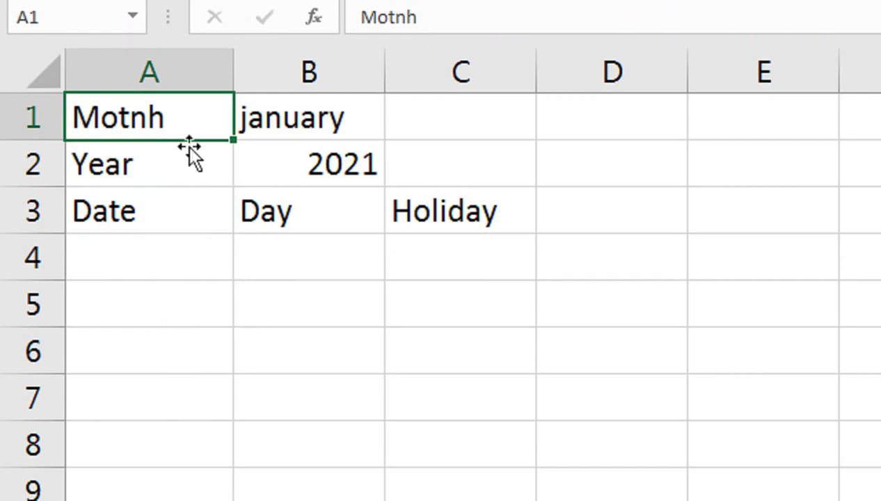
left_click(306, 124)
left_click_drag(311, 139, 311, 166)
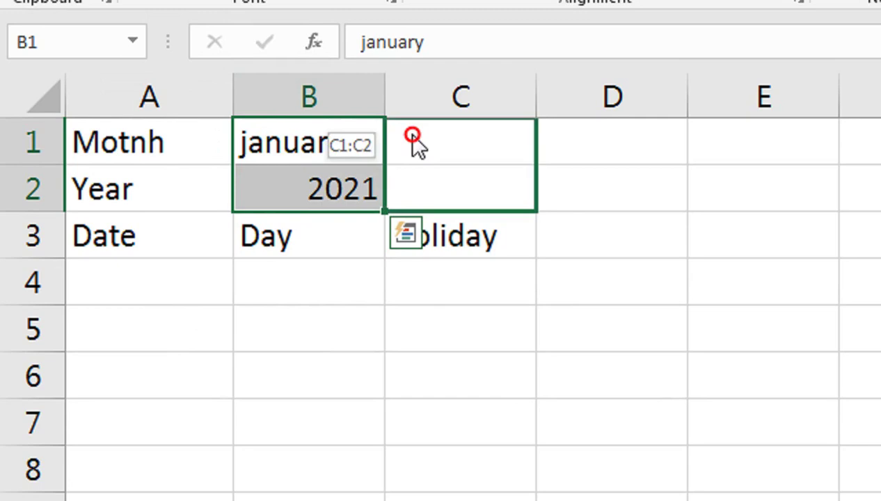
left_click_drag(383, 143, 413, 139)
left_click(411, 197)
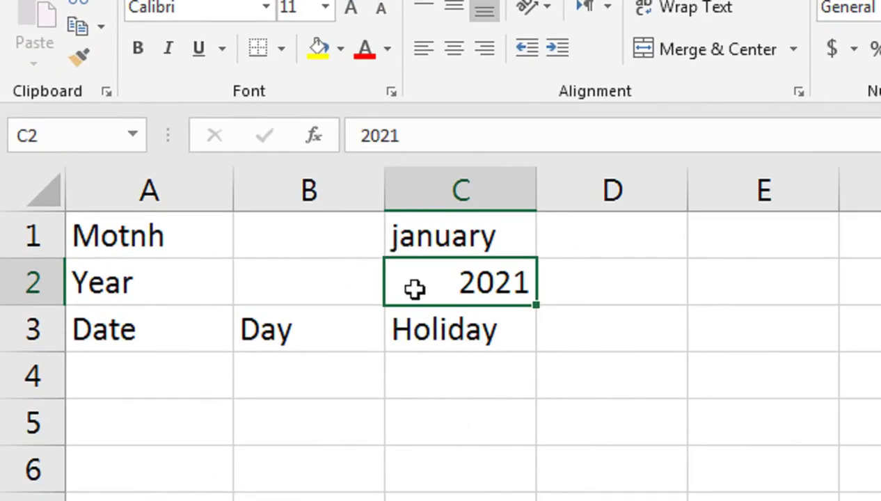
Clear january from C1 and enter month number 1 in B1.
left_click(320, 237)
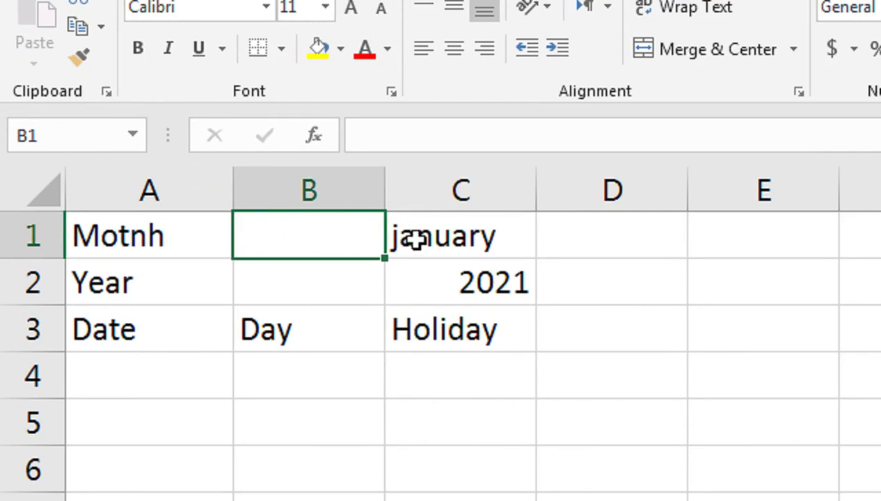
left_click(416, 240)
key("Delete")
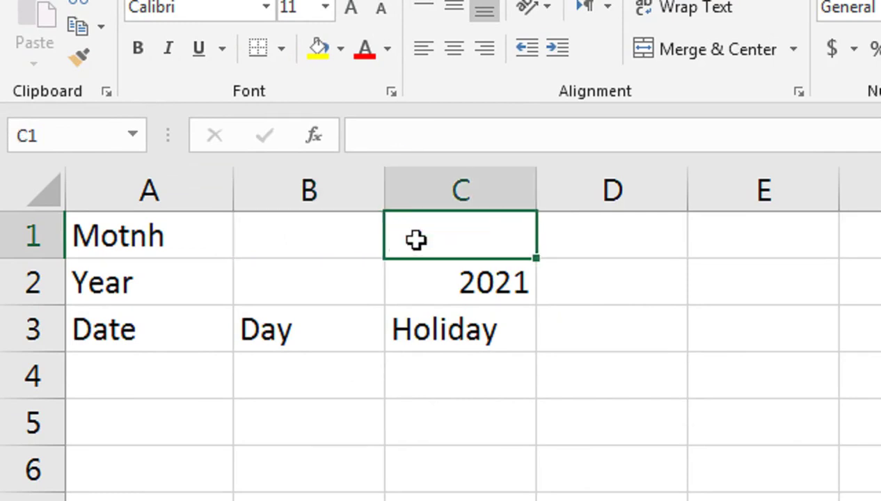
key("Left")
type("1")
key("Right")
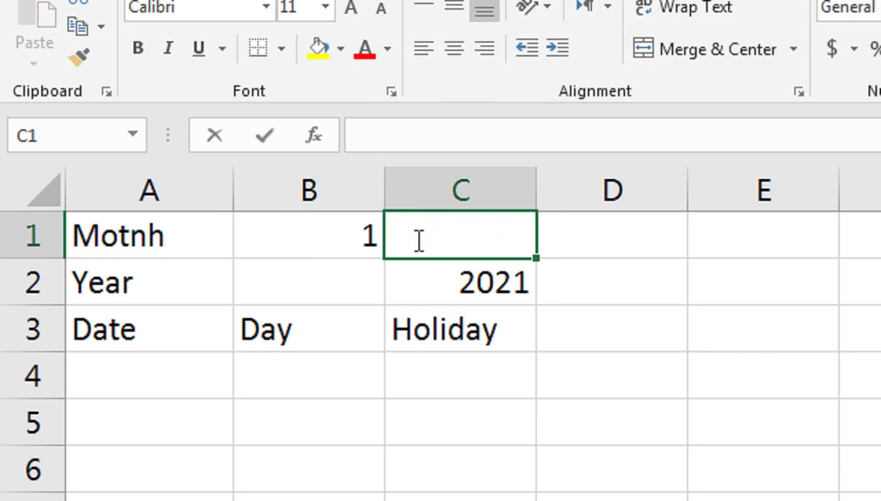
Start a CHOOSE formula in C1 on B1 listing jan, Feb and Mar.
type("=ch")
key("BackSpace")
type("ch")
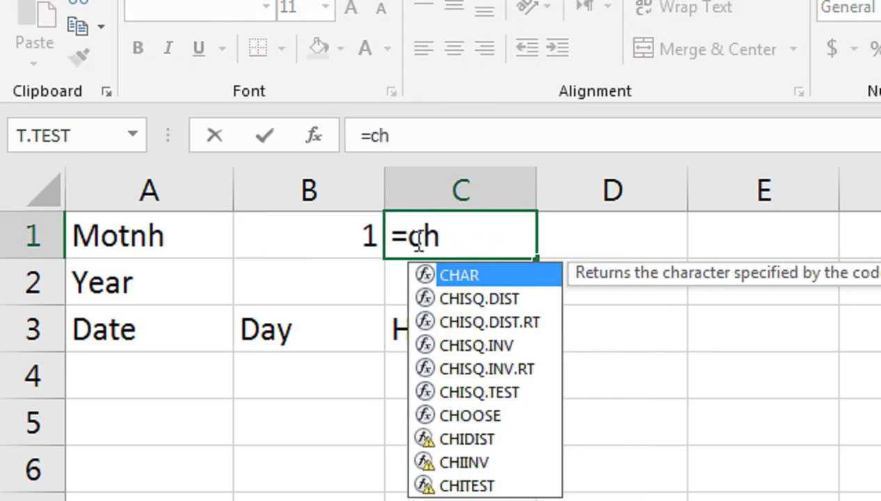
type("o")
key("Tab")
key("Left")
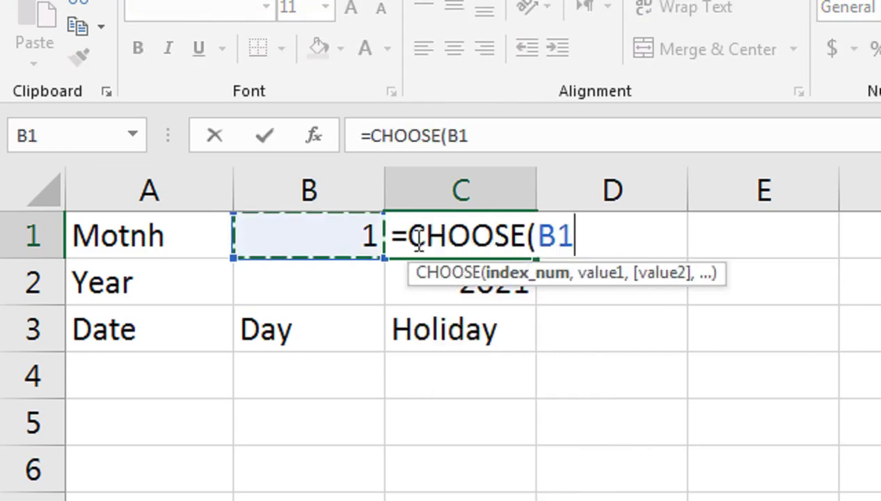
type(",\"jan\",")
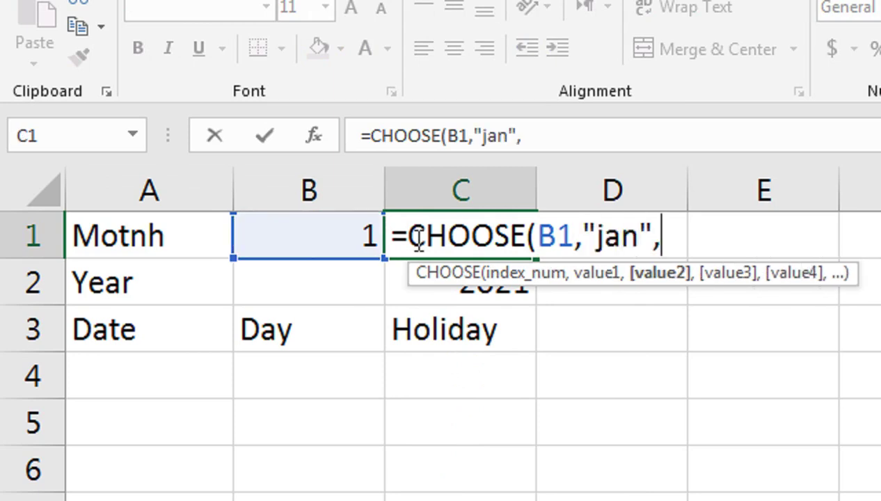
type("feb\"")
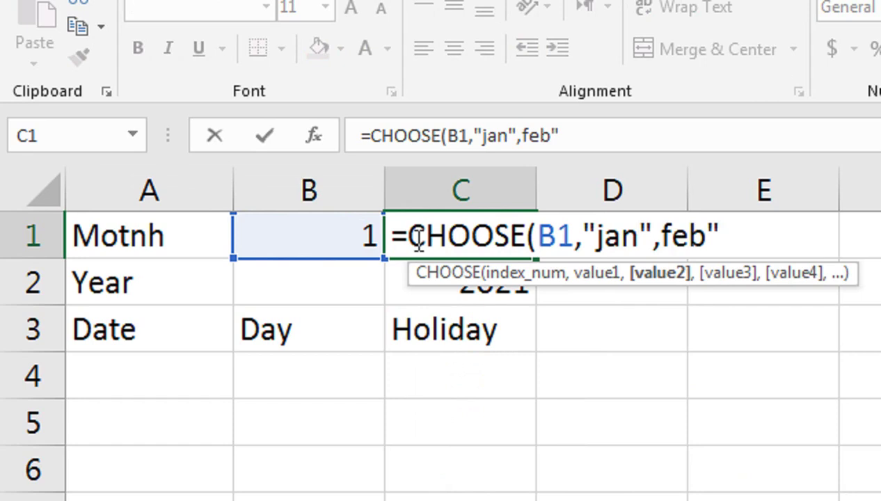
type(",mar")
key("BackSpace")
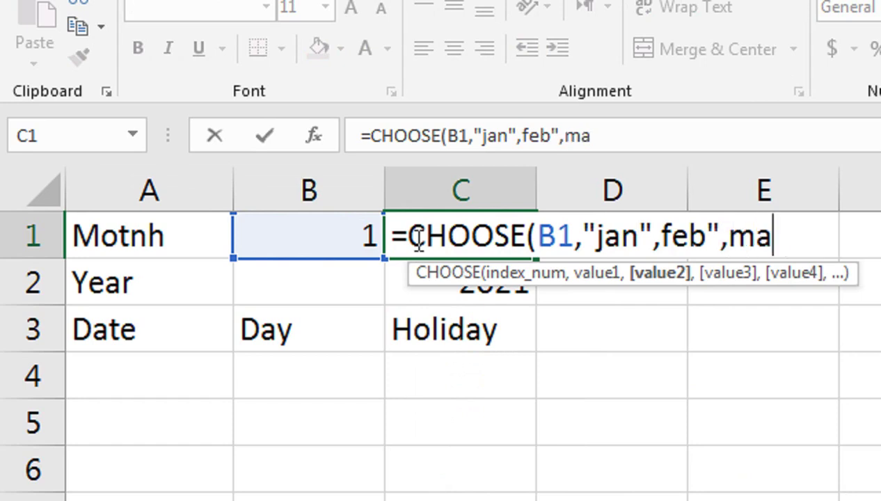
key("BackSpace")
key("BackSpace")
type("MAr")
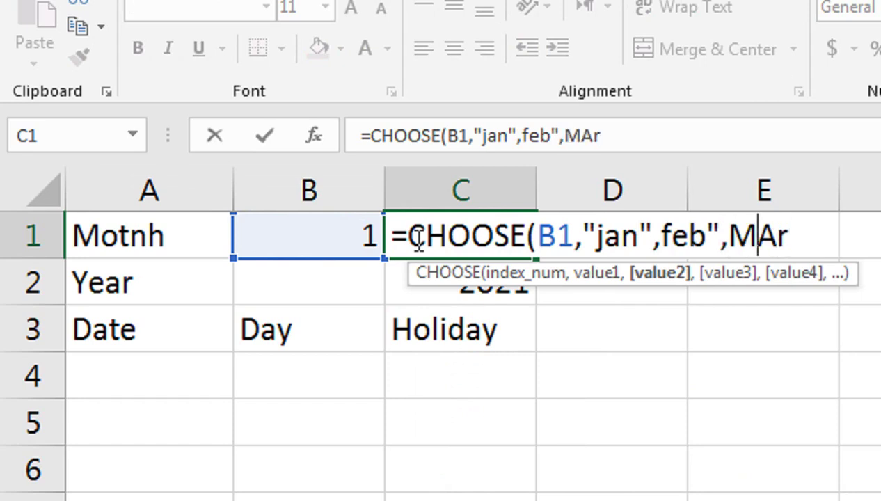
key("BackSpace")
key("BackSpace")
type("ar\"")
Finish the CHOOSE list with Apr through Dec and commit it, triggering Excel's formula warning.
left_click(661, 237)
key("BackSpace")
type("F")
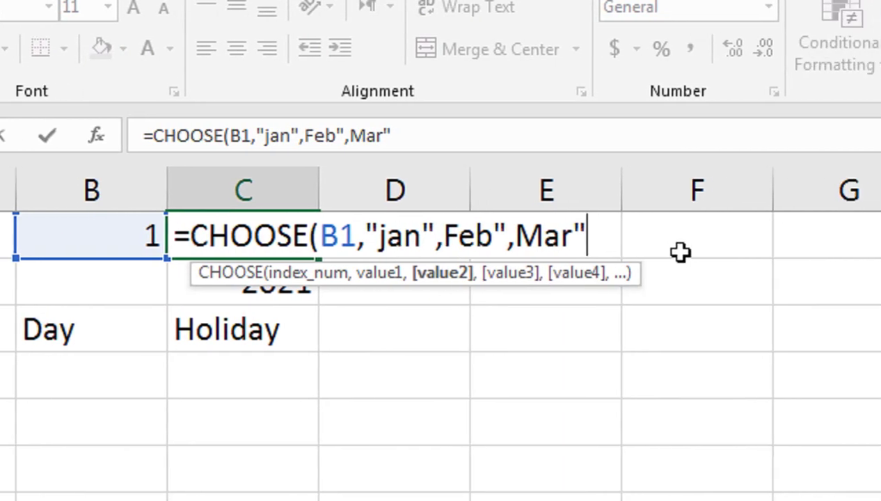
type(",")
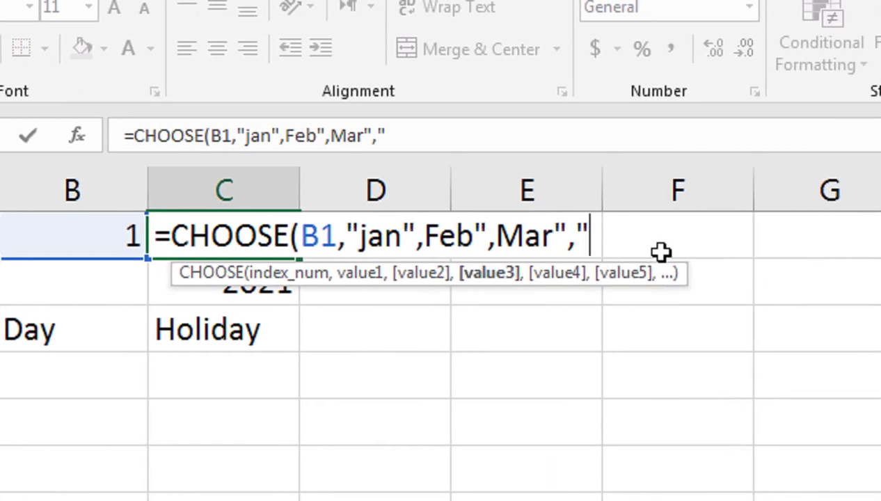
type("apr")
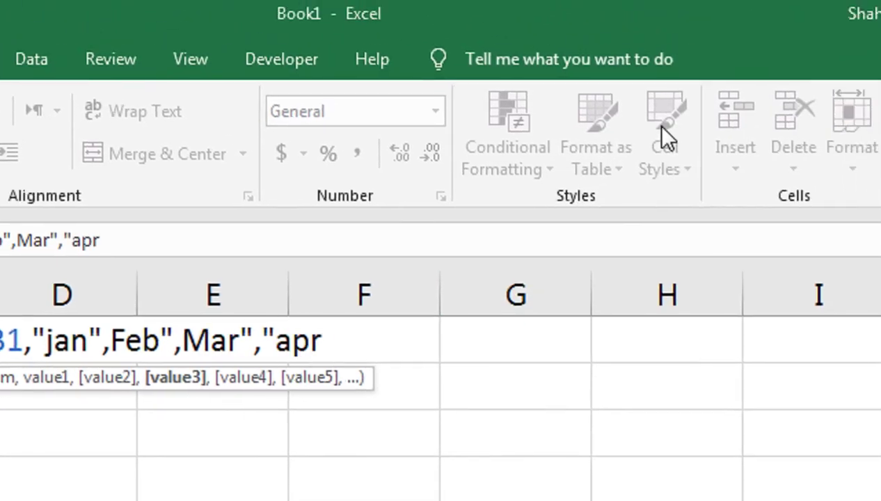
type("\",\"")
key("BackSpace")
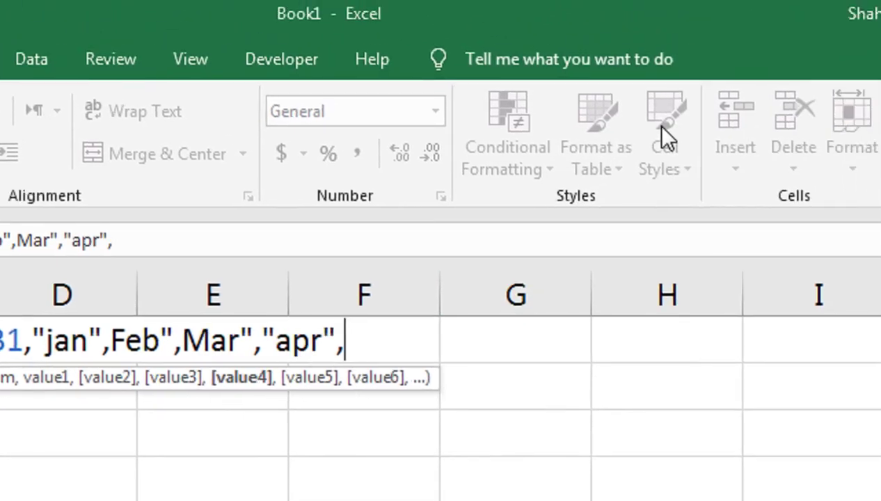
type("MA")
key("BackSpace")
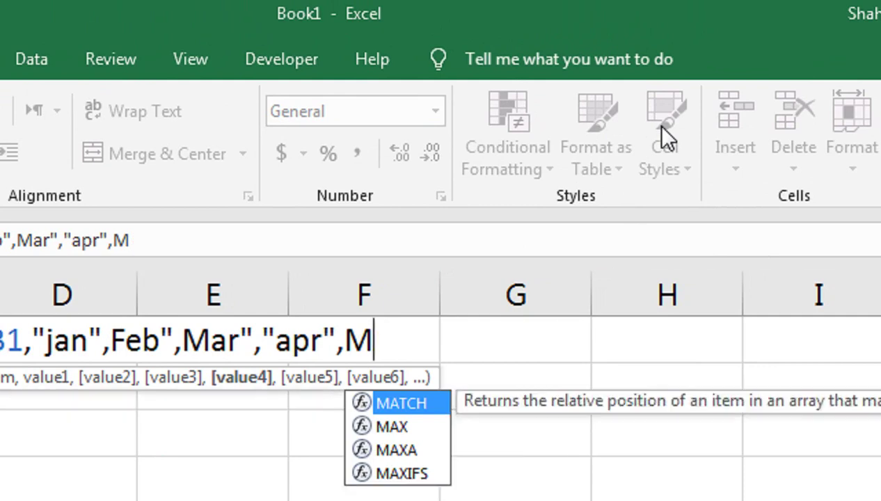
type("ay")
key("BackSpace")
key("BackSpace")
key("BackSpace")
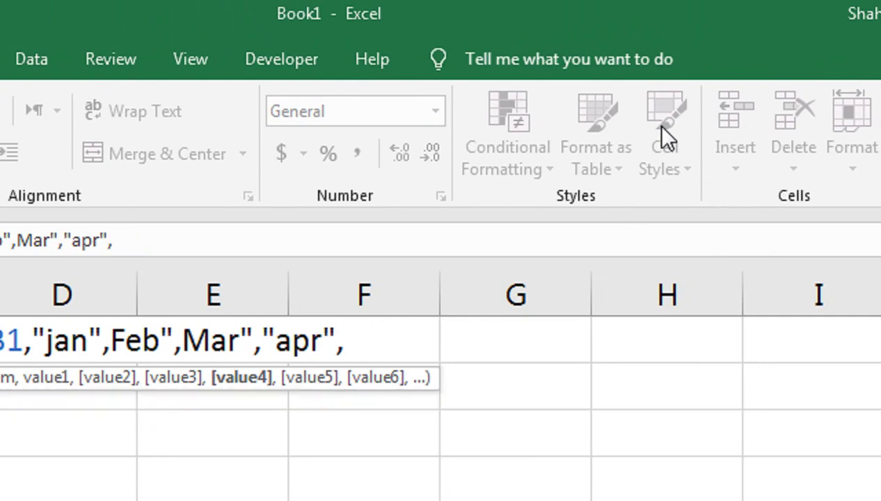
type("\"MAy\",\"")
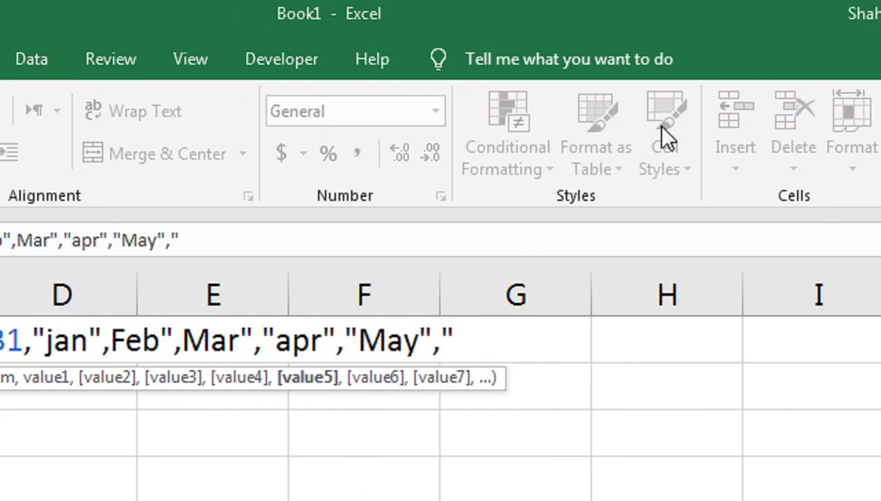
type("June\",\"July\"")
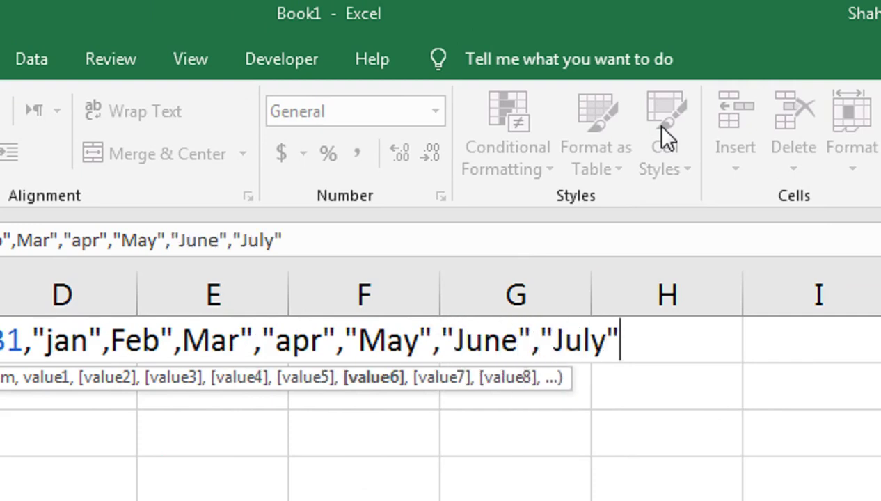
type(",\"")
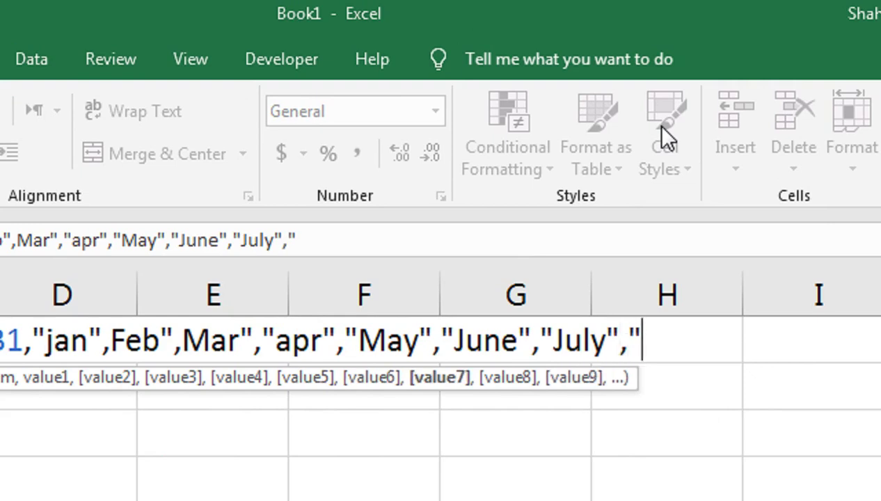
type("Aug\",\"Sep")
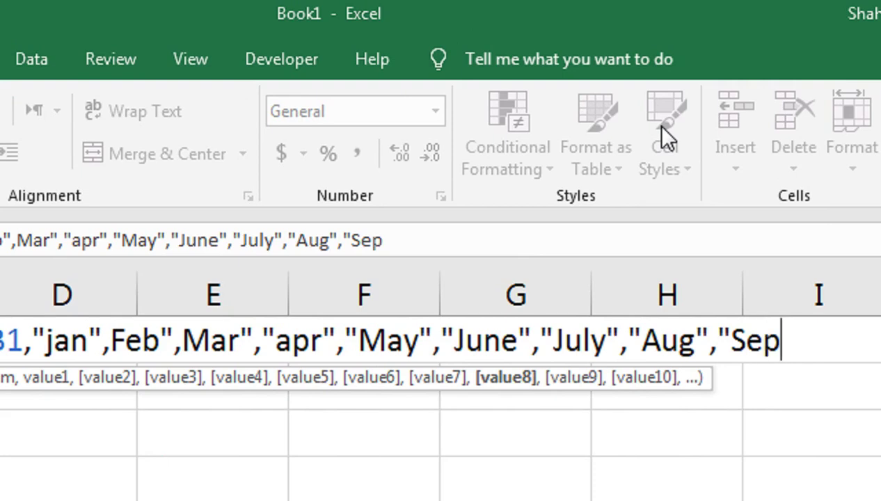
type(":")
key("BackSpace")
type("\"O")
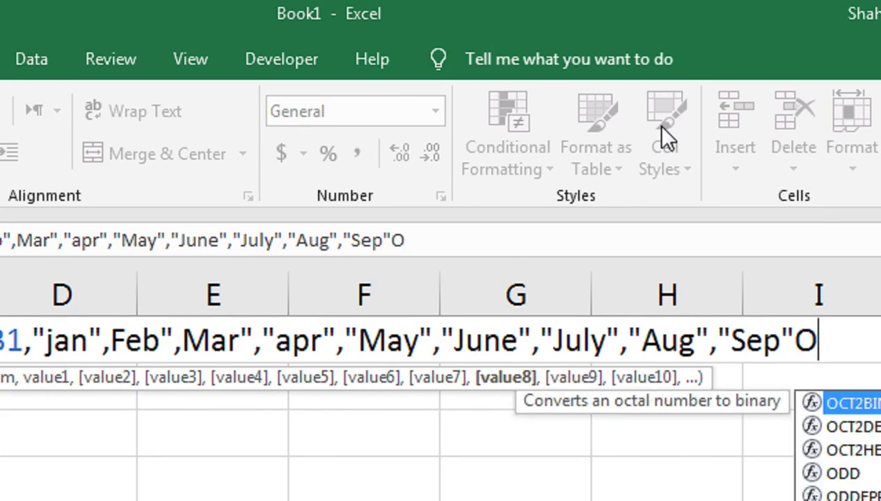
type("Ct")
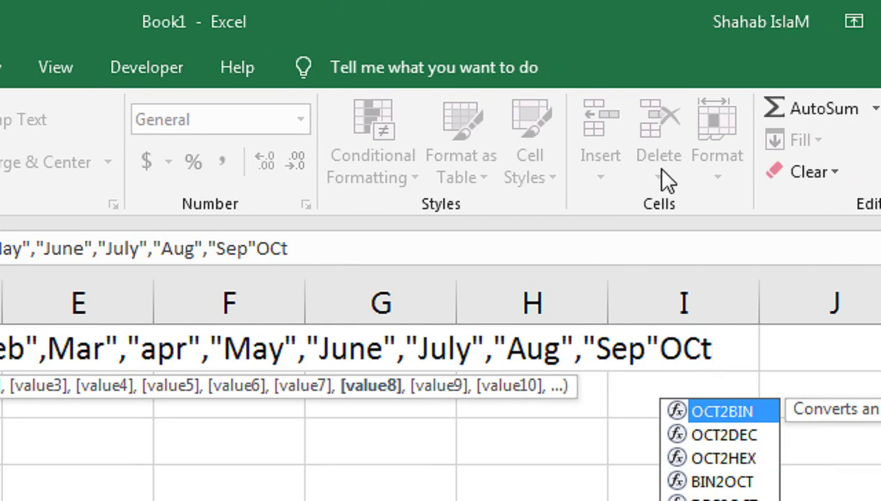
key("BackSpace")
key("BackSpace")
type("ct\",")
type("\"Nov")
type("\",\"")
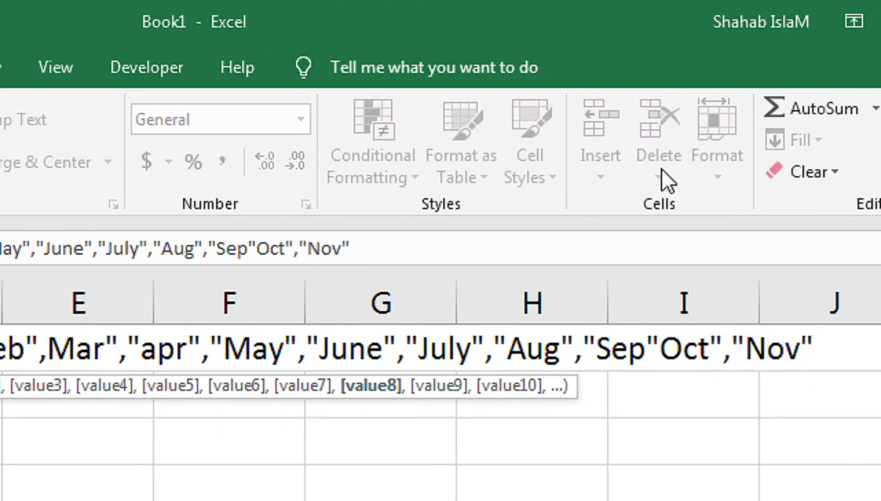
type("D")
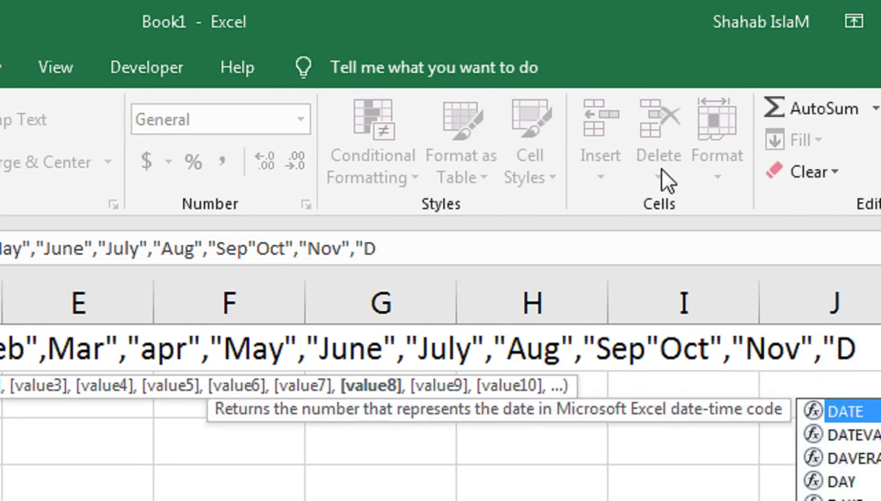
type("ec")
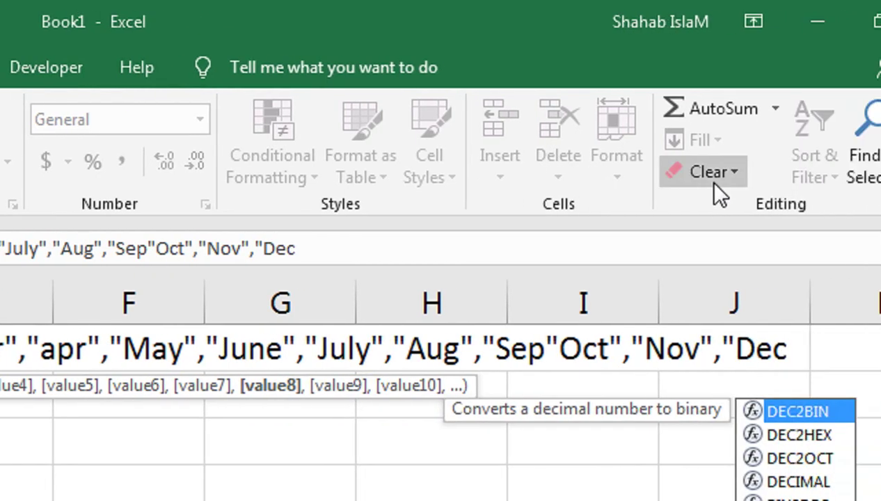
type("\")")
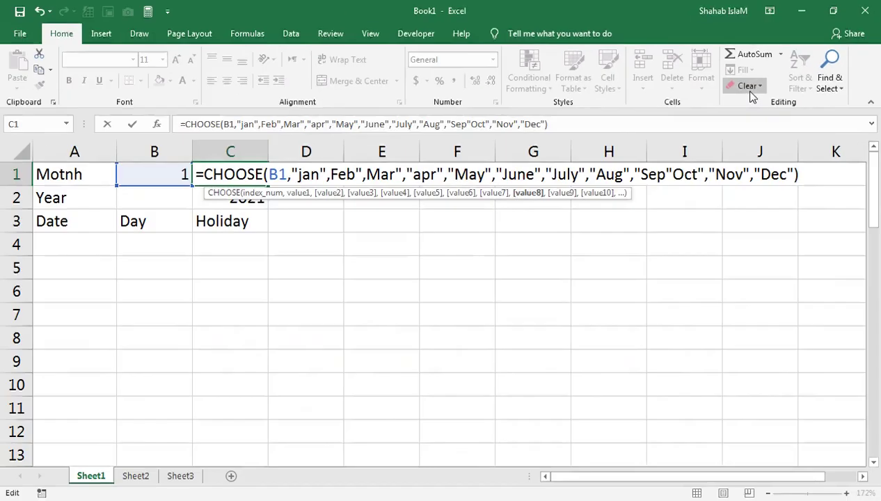
key("Return")
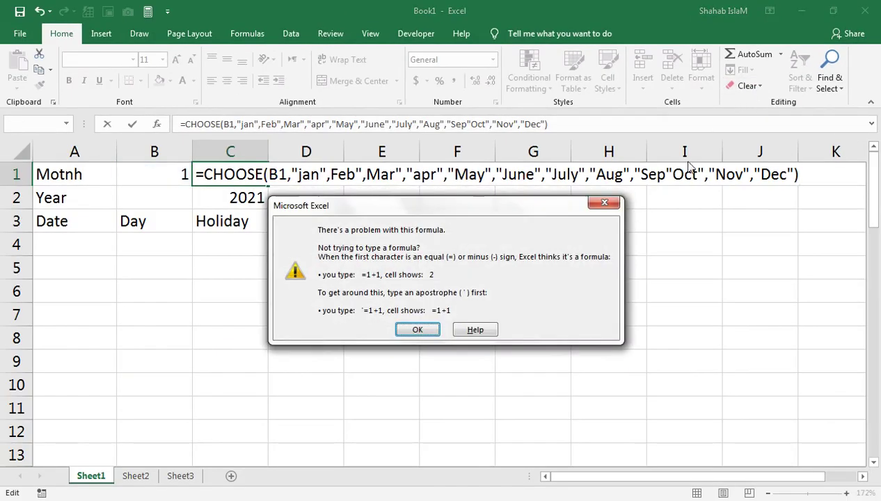
Add the missing quotation marks before Feb and Mar in C1's CHOOSE formula.
left_click(409, 329)
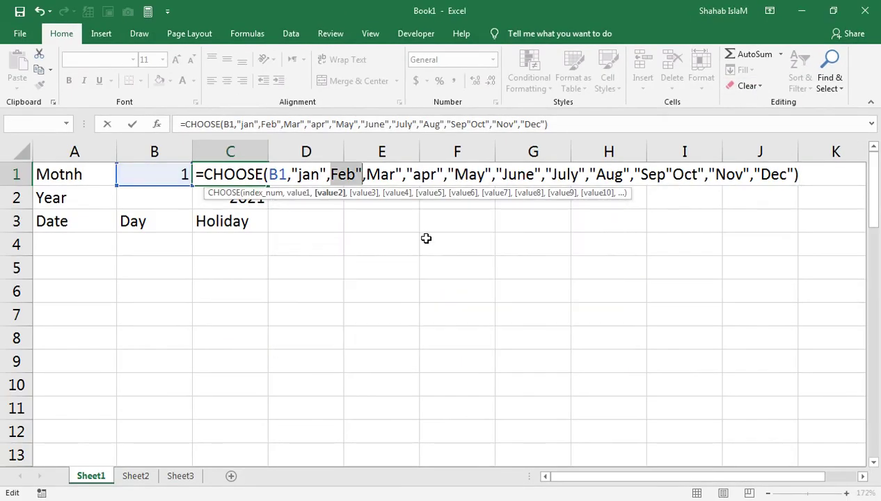
left_click(333, 174)
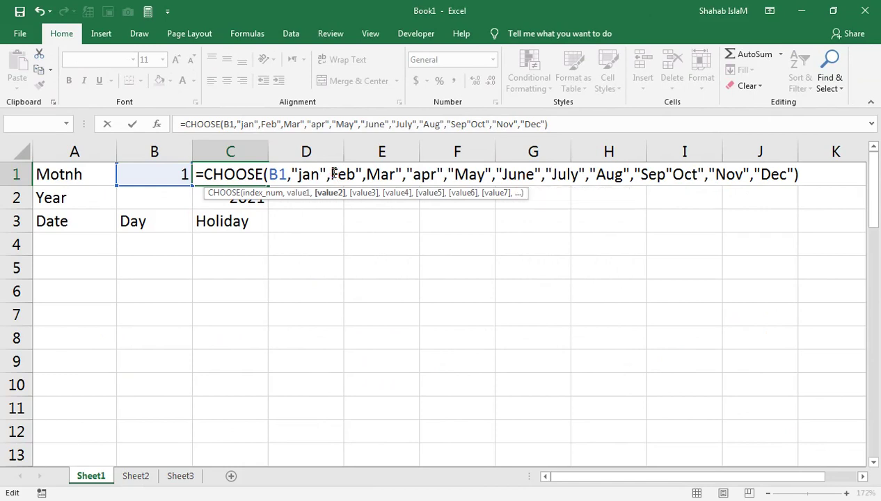
type("\"")
key("Return")
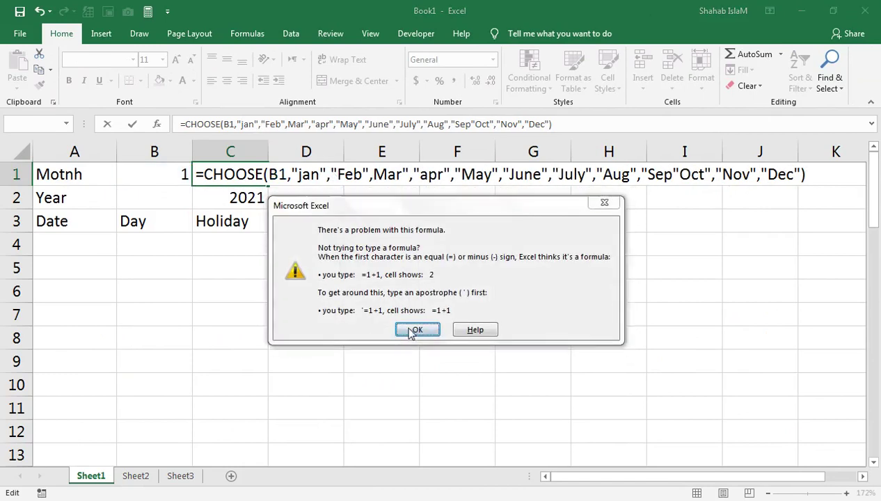
left_click(410, 331)
left_click(374, 174)
type("\"")
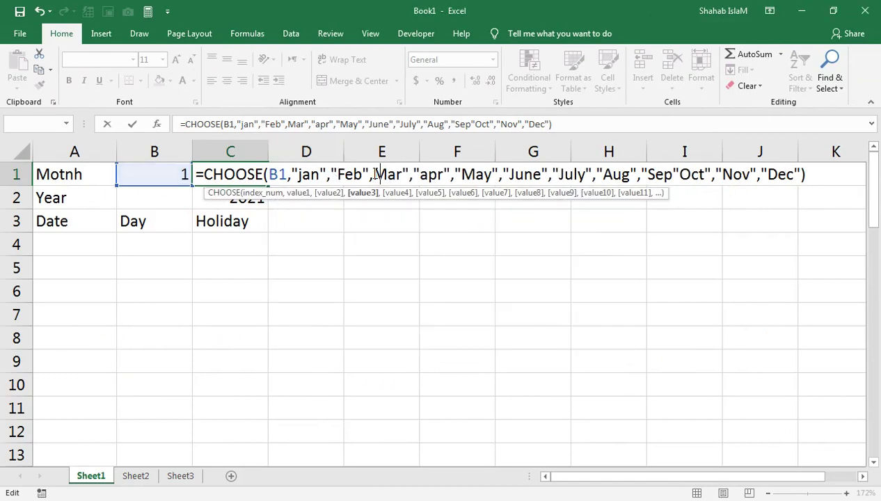
key("Return")
key("Return")
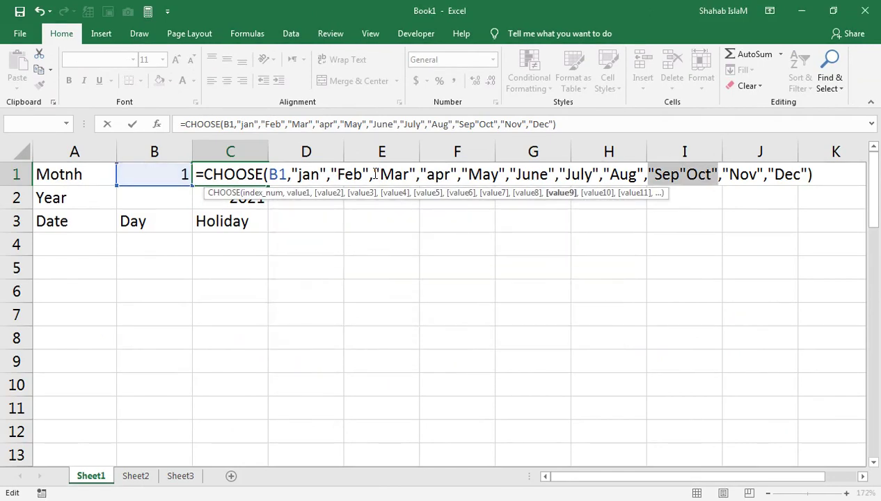
Insert the missing "," between Sep and Oct so C1 displays jan.
left_click(690, 175)
type("m")
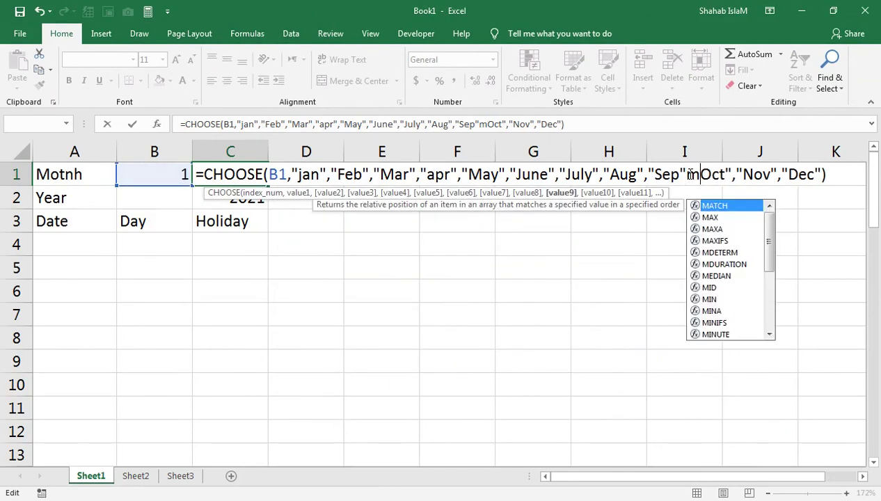
type(",")
key("BackSpace")
key("BackSpace")
type(",\"")
key("Return")
key("Up")
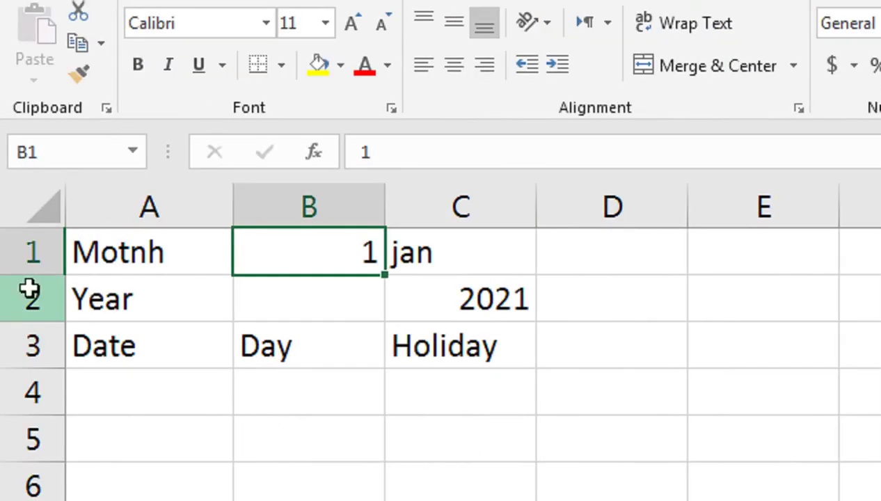
Test month numbers 2 and 3 in B1 to check C1's month name.
type("2")
key("Return")
key("Up")
key("F2")
type("3")
key("Return")
key("Up")
key("Down")
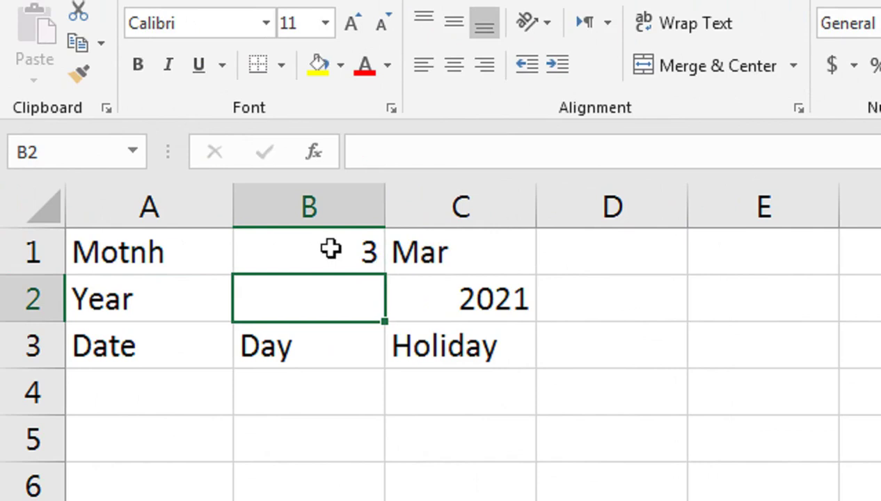
Hide B1's month number with white font colour, then change it to 4.
left_click(336, 251)
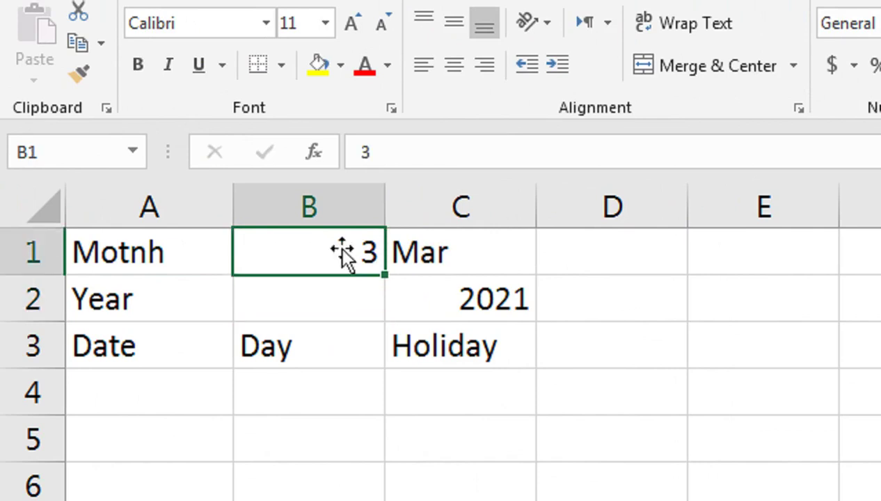
left_click(388, 132)
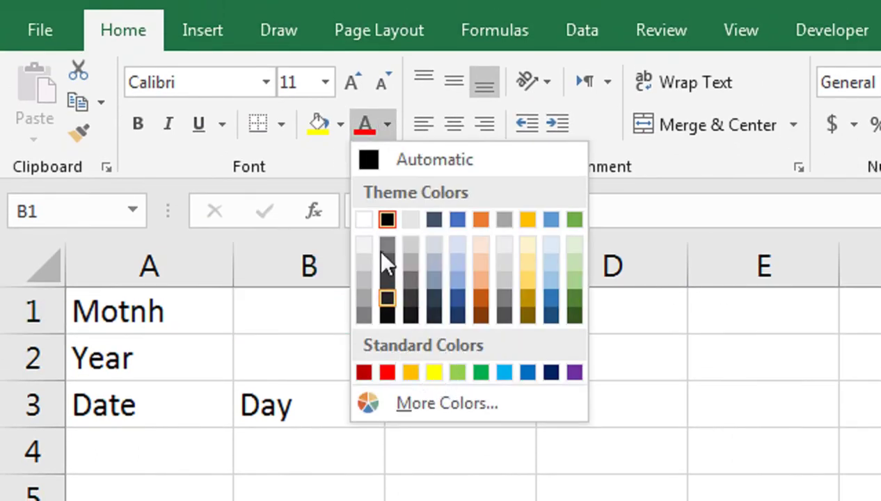
left_click(364, 221)
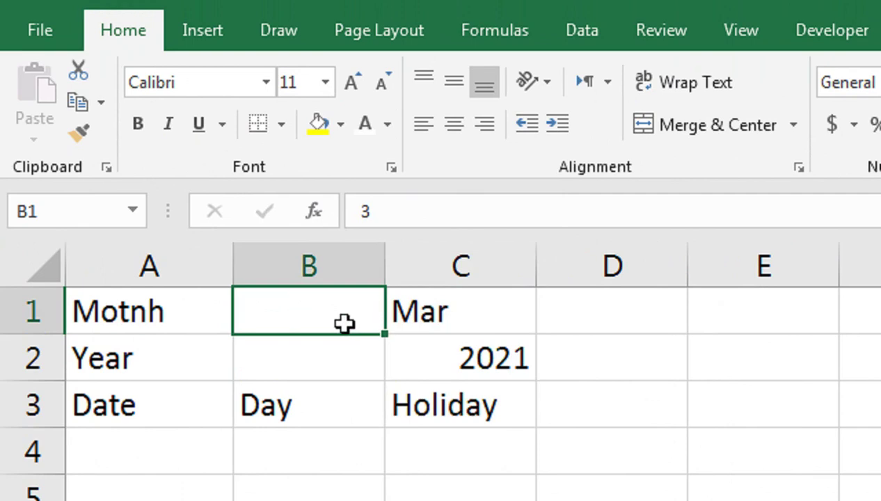
double_click(344, 323)
key("BackSpace")
type("4")
key("Return")
Set the month number in B1 to 5 so C1 shows May.
left_click(345, 324)
type("5")
key("Return")
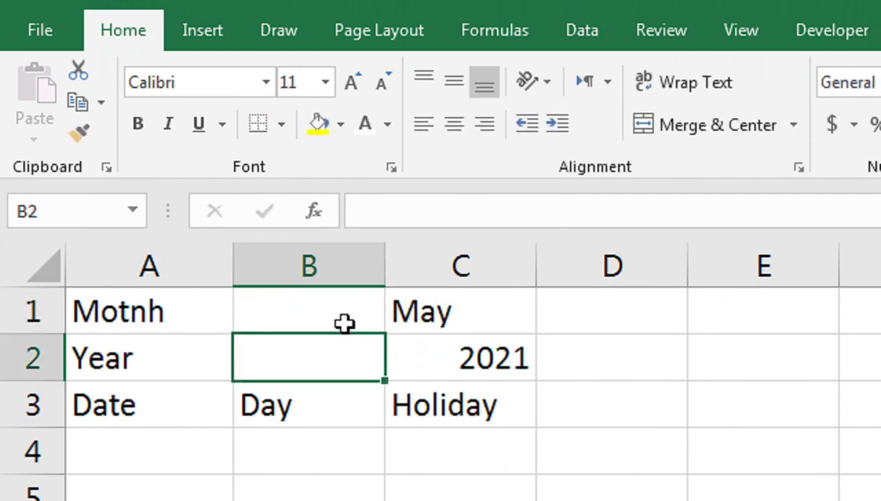
left_click(344, 323)
key("Down")
key("Down")
key("Down")
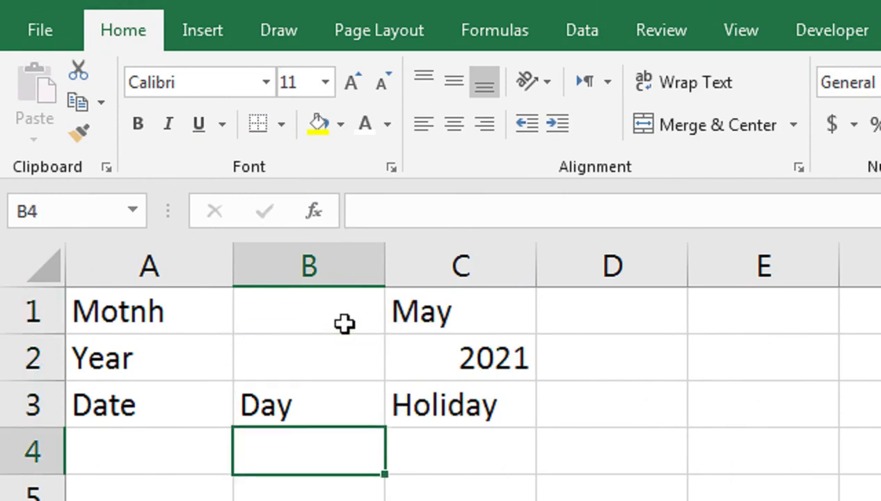
Enter =DATE(C2,B1,1) in A4 for the month's first date.
key("Left")
type("=")
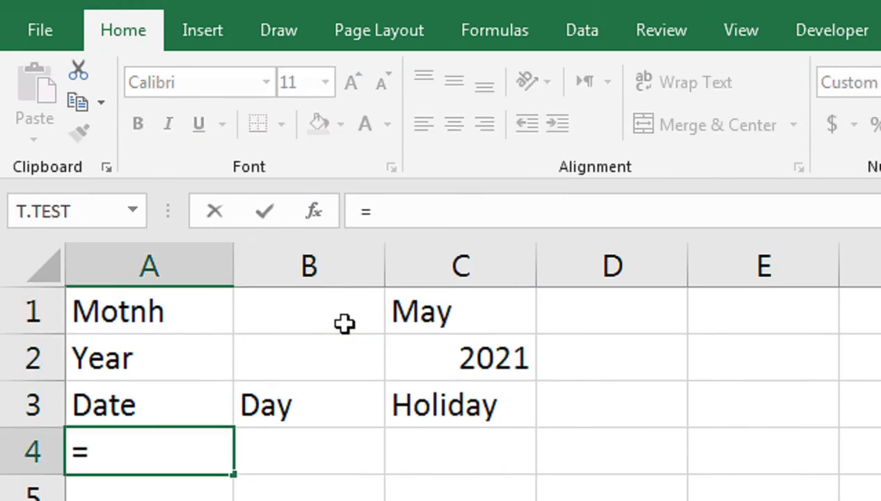
type("date")
key("Tab")
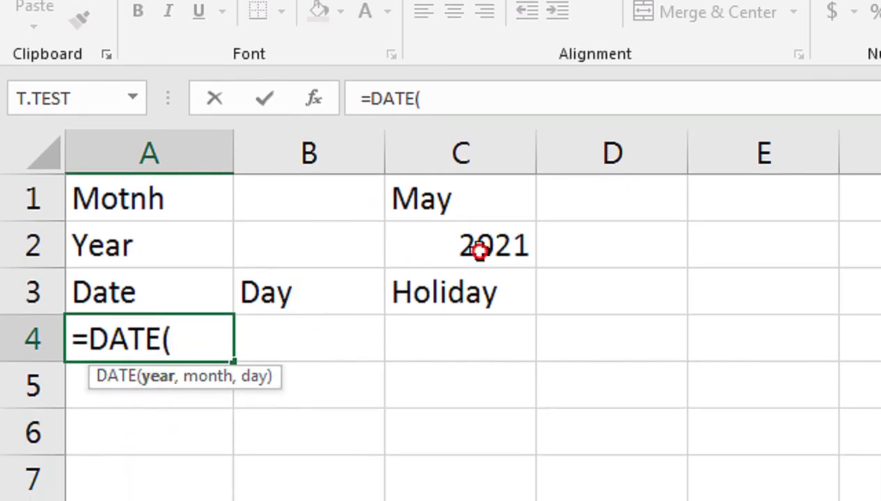
left_click(479, 252)
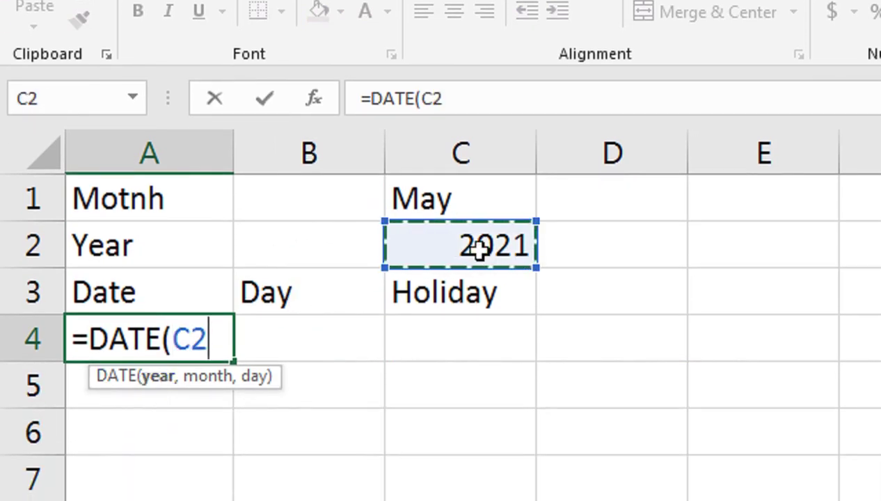
type(",")
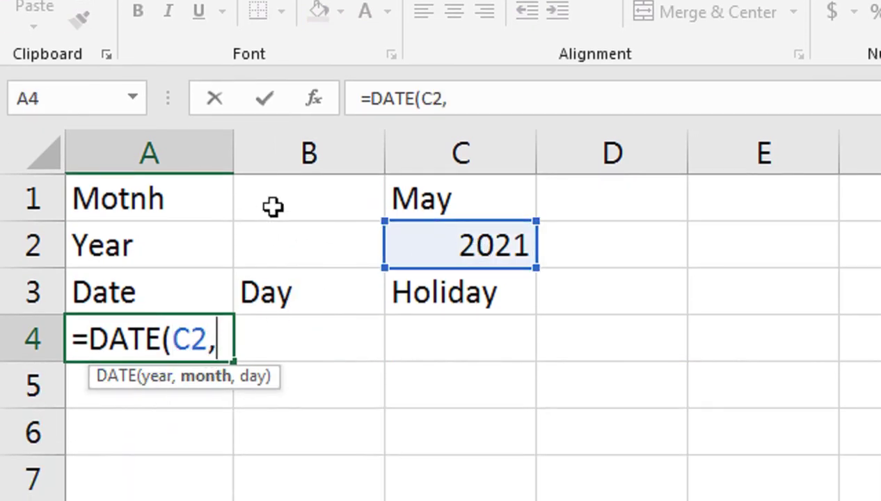
left_click(270, 205)
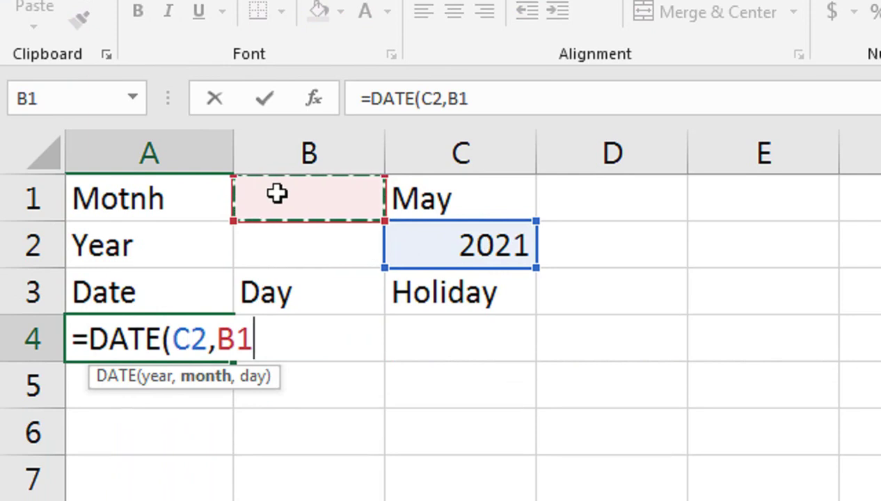
type(",")
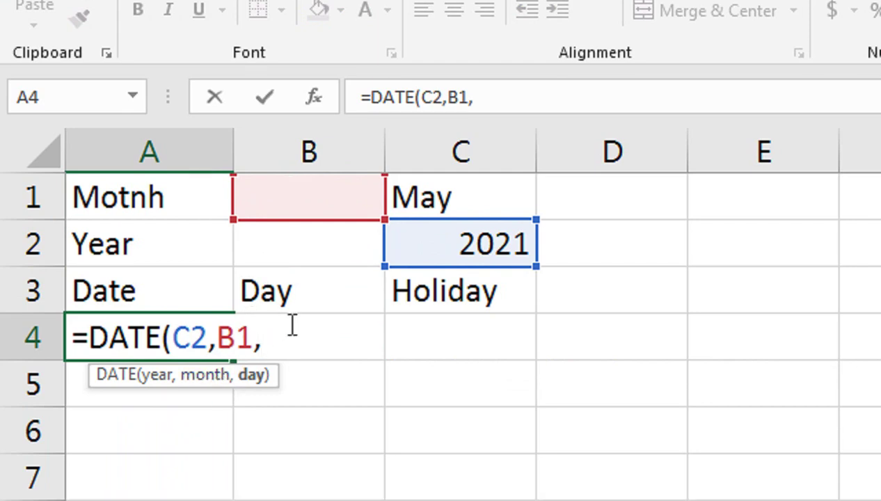
type("1")
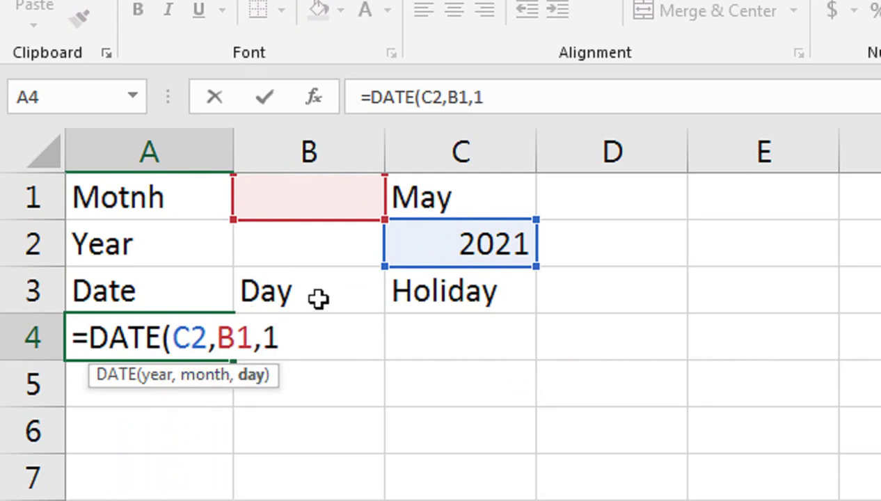
type(")")
key("Return")
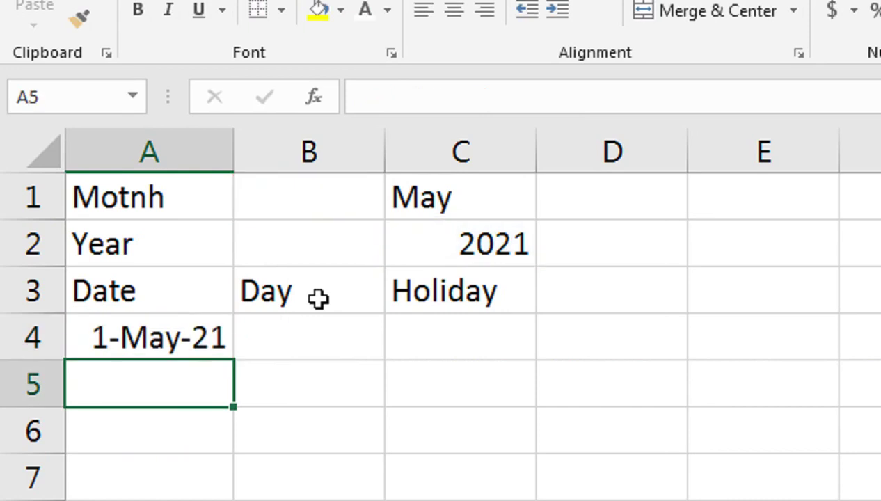
Set the month number in B1 back to 1 so A4 shows 1-Jan-21.
key("Up")
key("Up")
key("Up")
key("Up")
key("Right")
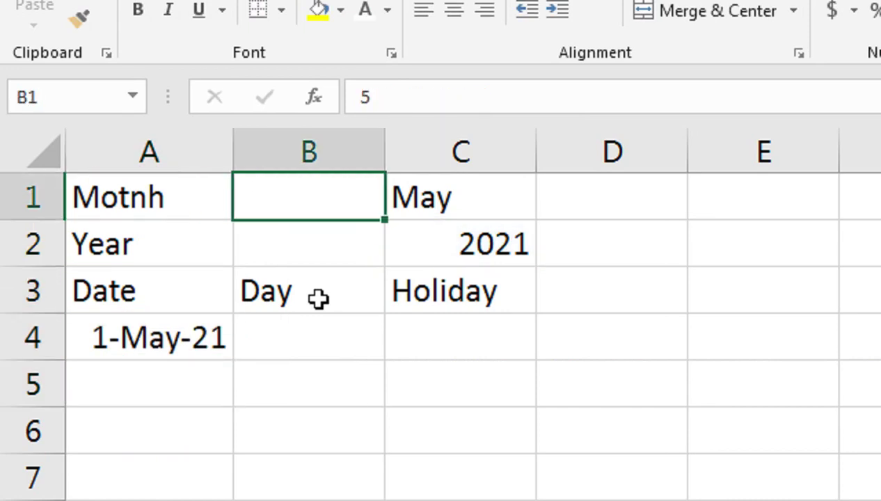
type("1")
key("Return")
key("Down")
key("Down")
key("Down")
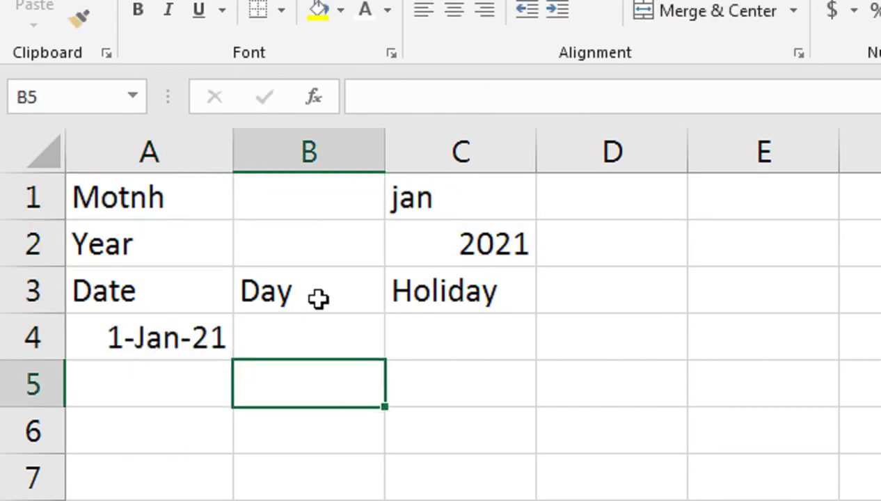
key("Left")
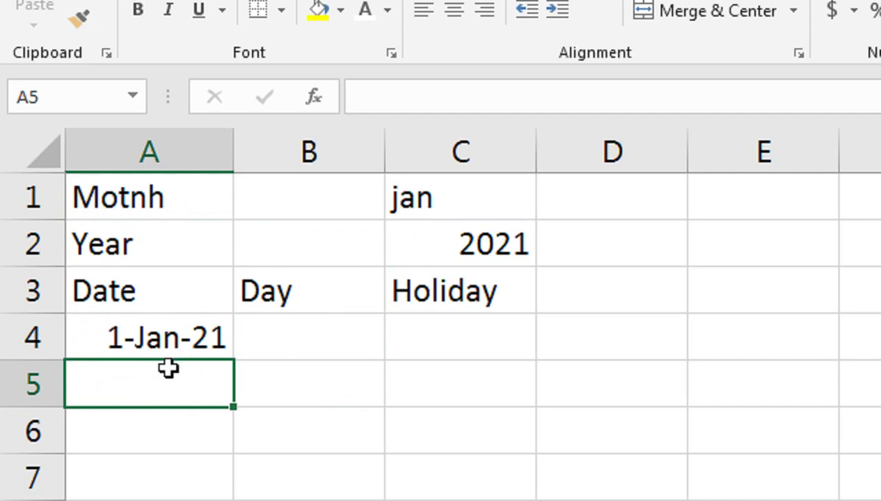
Begin A5's formula as =IFERROR(IF(A4+1>EOMONTH(A4,0),"", ...
type("=if")
key("Down")
key("Tab")
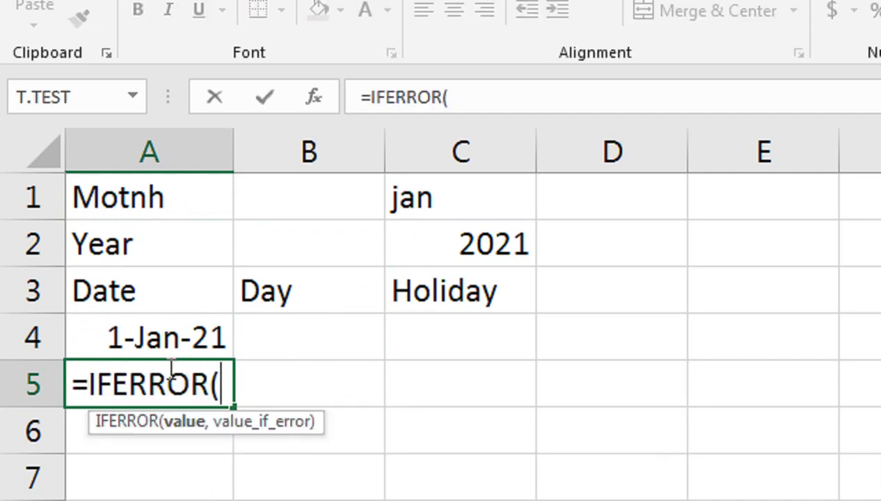
type("if")
key("BackSpace")
key("BackSpace")
type("p")
key("BackSpace")
type("i")
key("Tab")
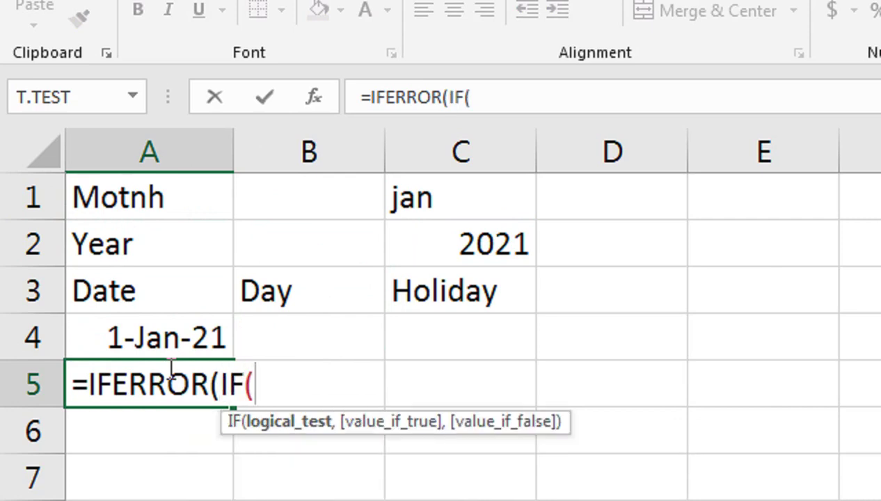
left_click(166, 339)
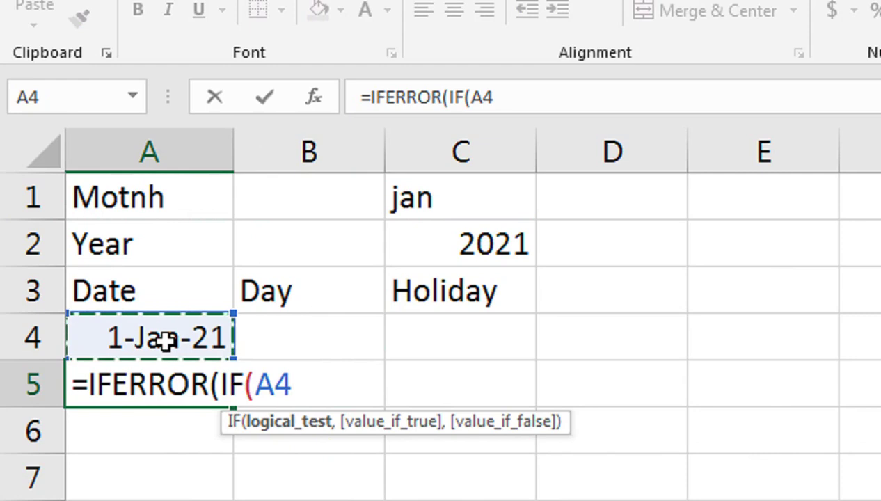
type("+1>EO")
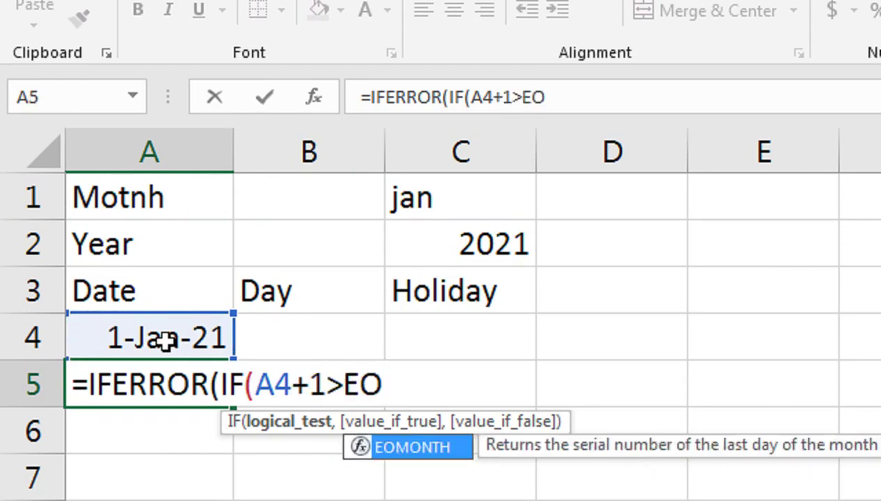
key("Tab")
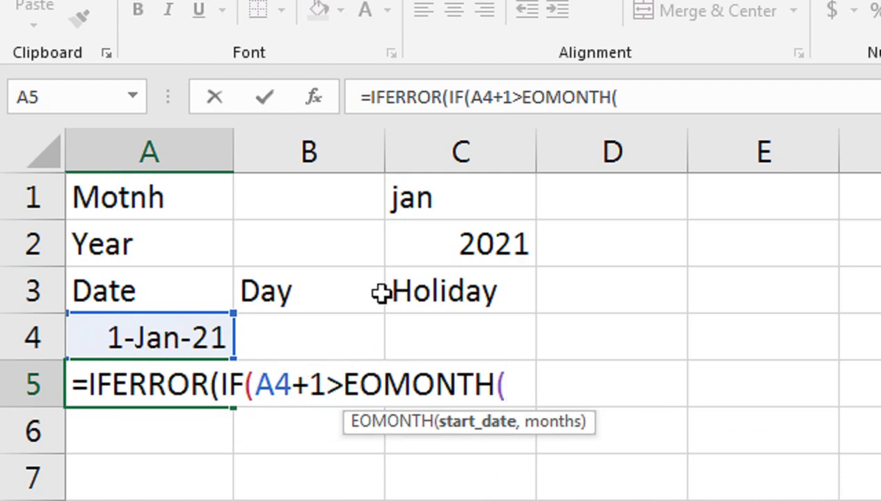
left_click(200, 337)
type(",0)")
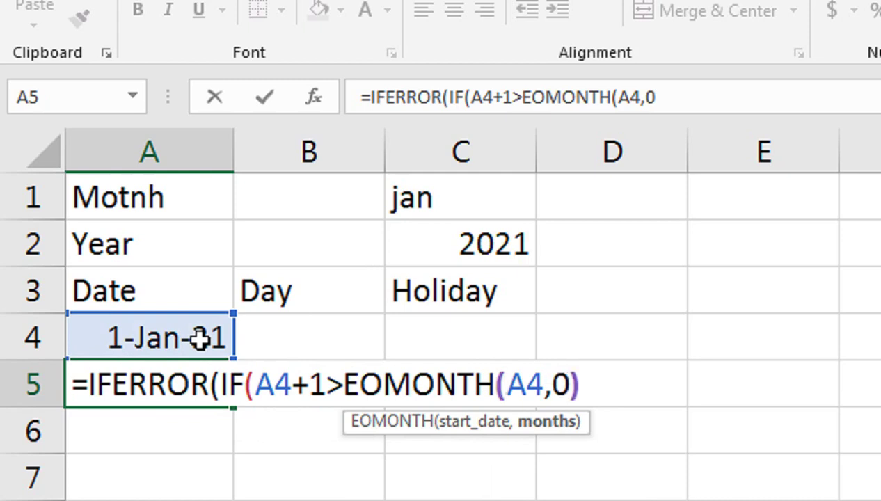
type(",")
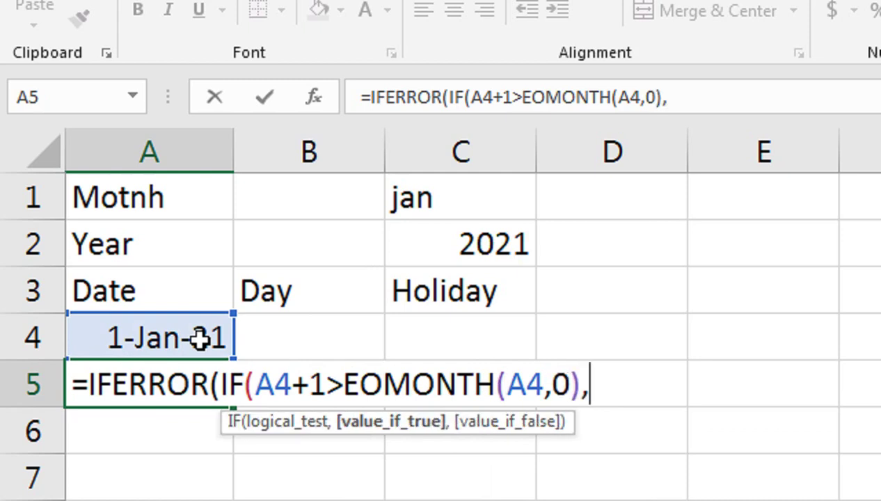
type("\"\"")
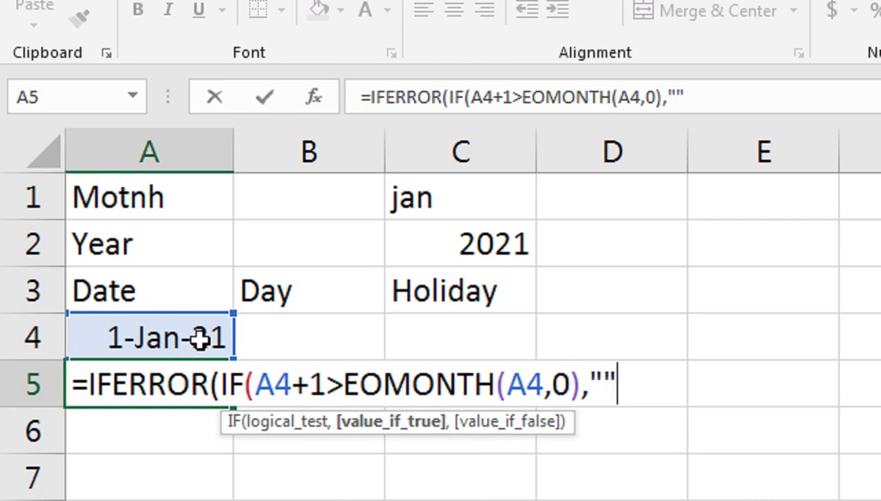
type(",")
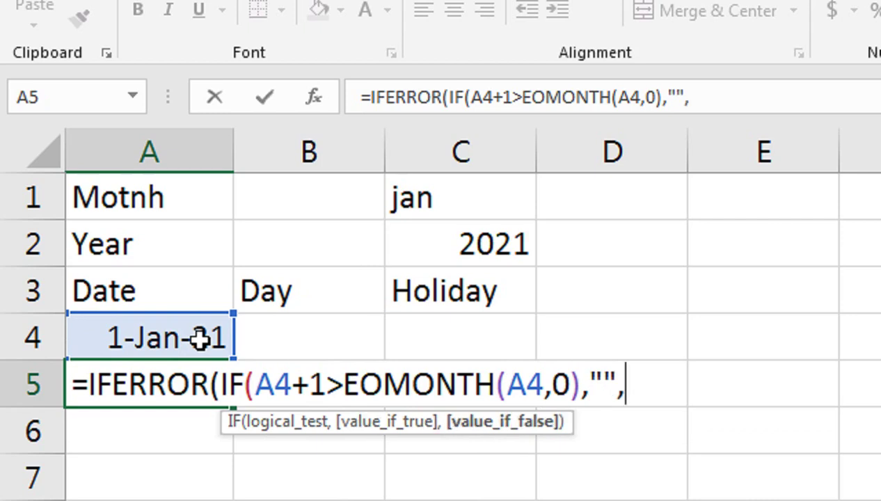
Complete the formula with A4+1 and a blank IFERROR fallback, resolving the parenthesis warning.
left_click(195, 338)
type("+1)")
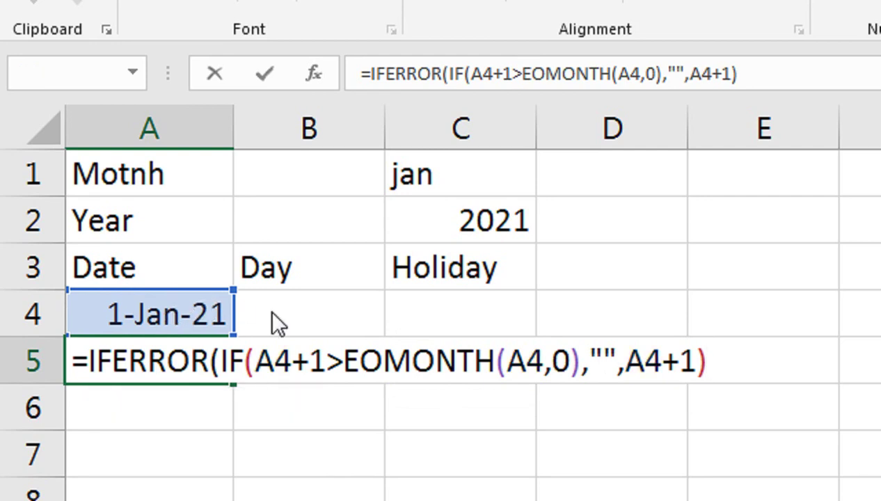
key("Return")
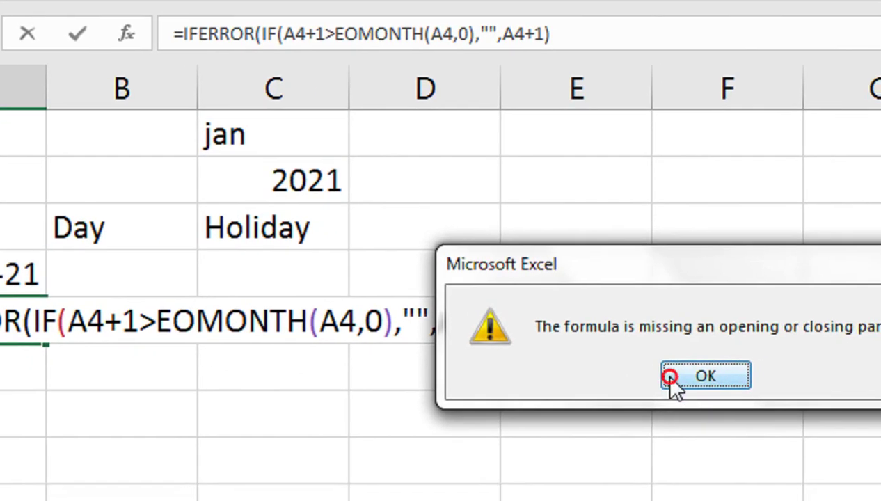
left_click(779, 402)
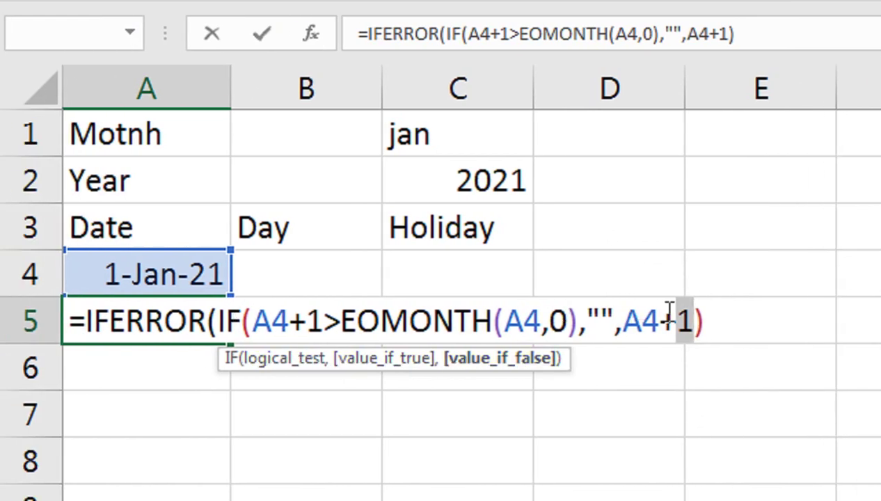
left_click(662, 323)
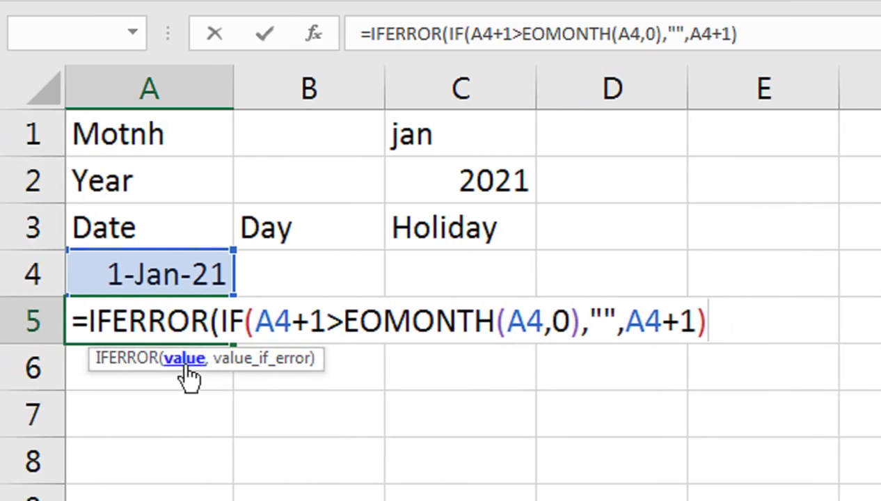
type(",\"\"")
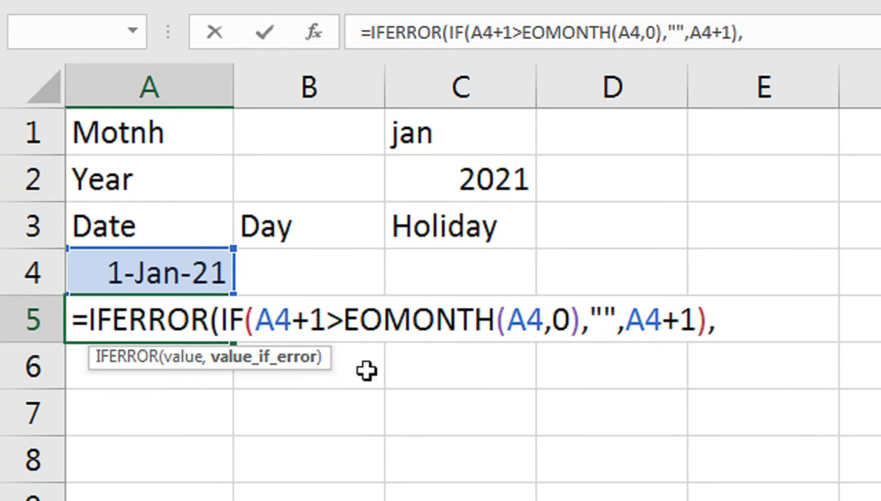
type("_")
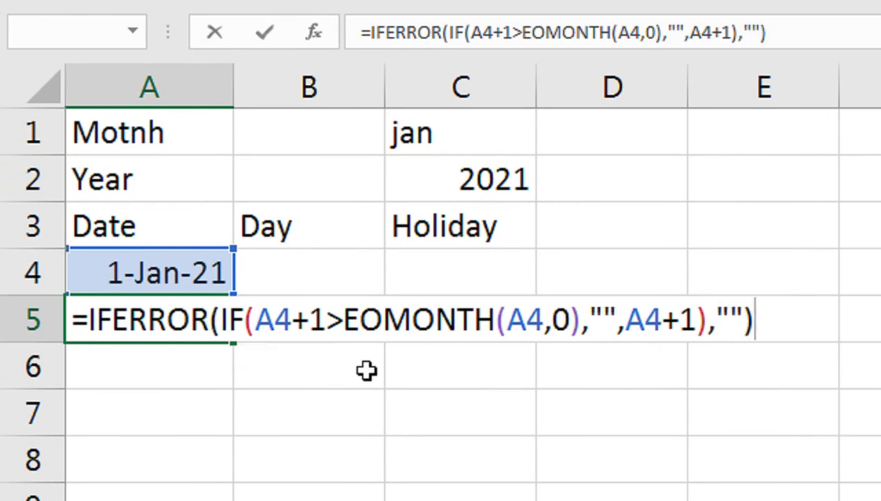
key("Return")
Fill A5's date formula down to A43 and inspect a blank cell's formula.
left_click(105, 270)
mouse_move(117, 279)
left_mouse_down()
mouse_move(84, 469)
mouse_move(106, 417)
left_mouse_up()
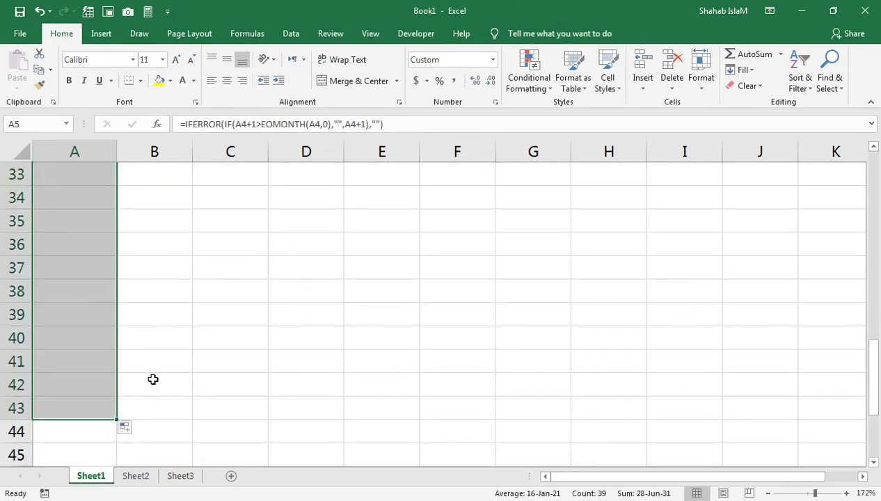
left_click(80, 228)
key("ctrl+Down")
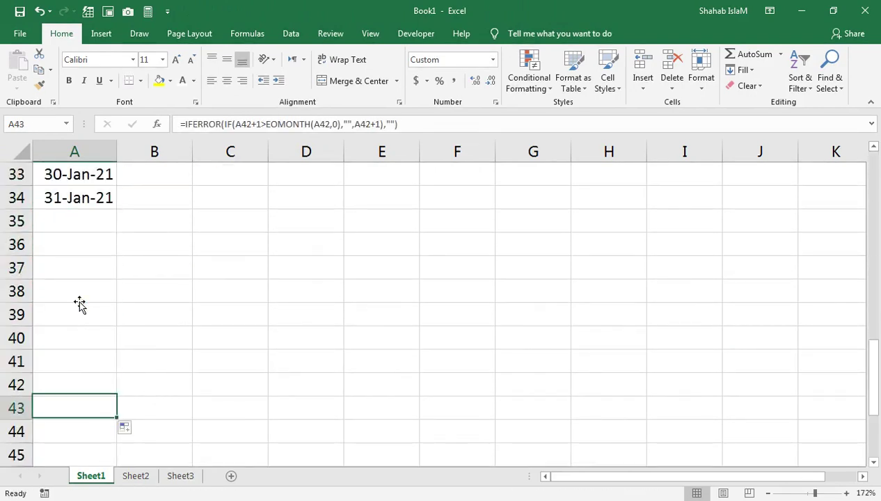
key("Up")
key("Up")
double_click(83, 296)
key("Return")
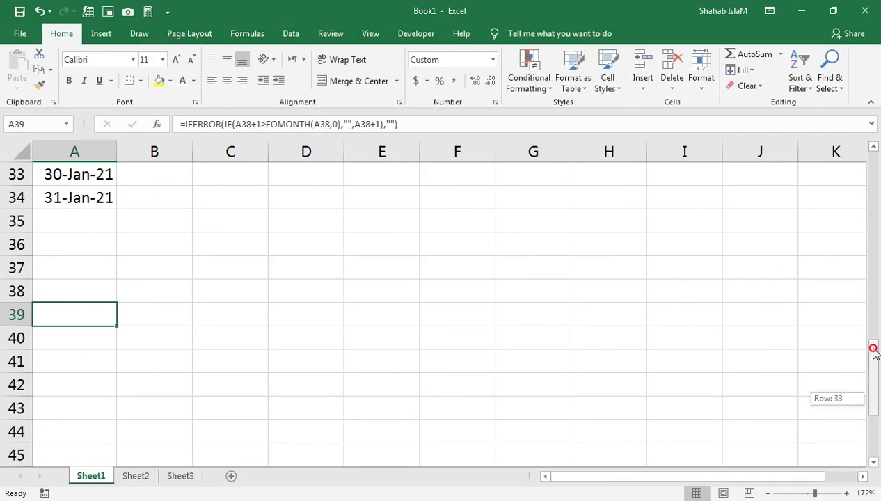
left_click_drag(874, 350, 874, 196)
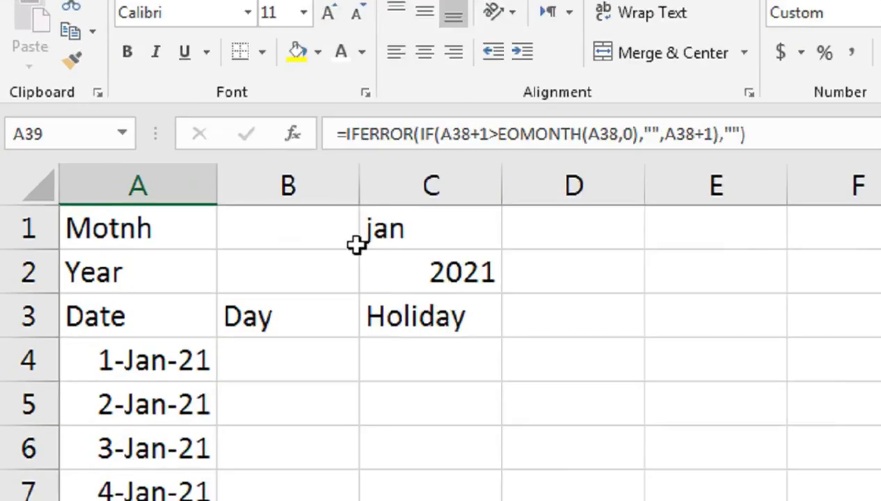
Change the month to 2 and check the dates end at 28-Feb-21.
left_click(351, 238)
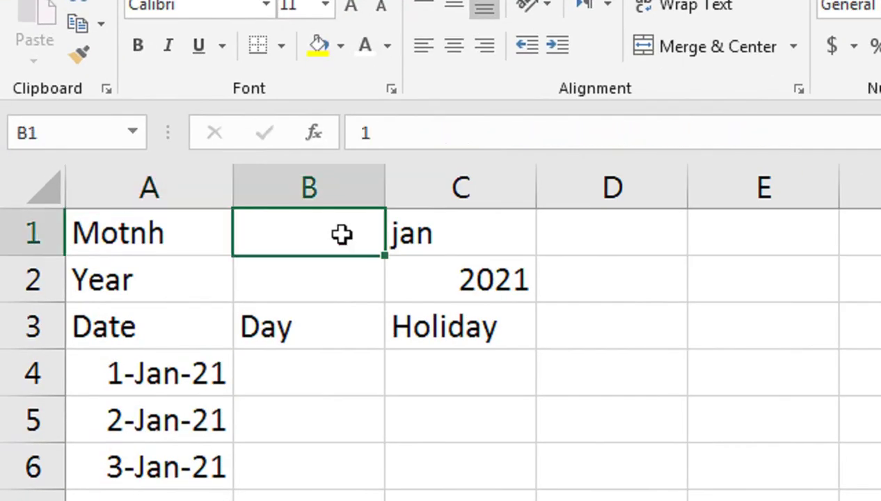
type("2")
key("Return")
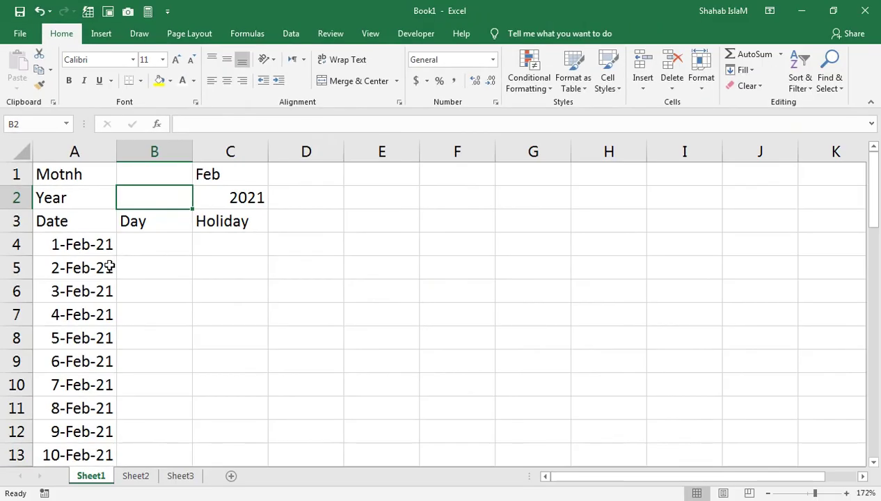
left_click_drag(872, 218, 878, 256)
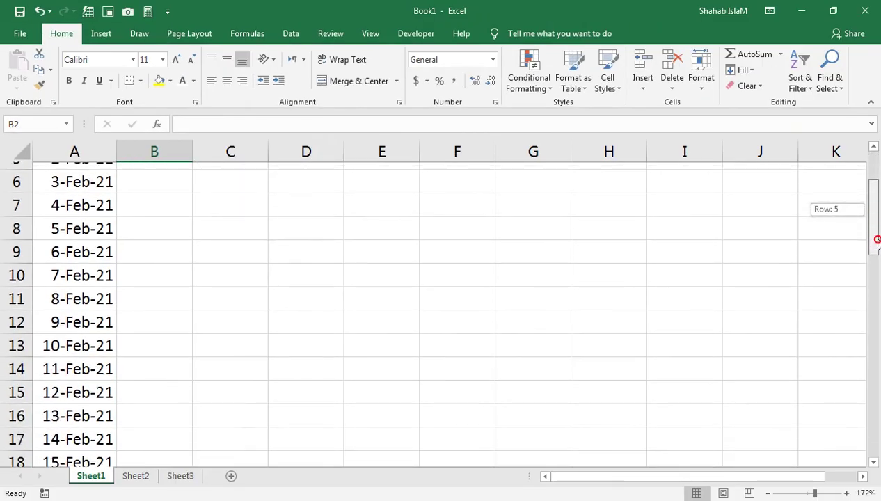
left_click_drag(878, 256, 875, 337)
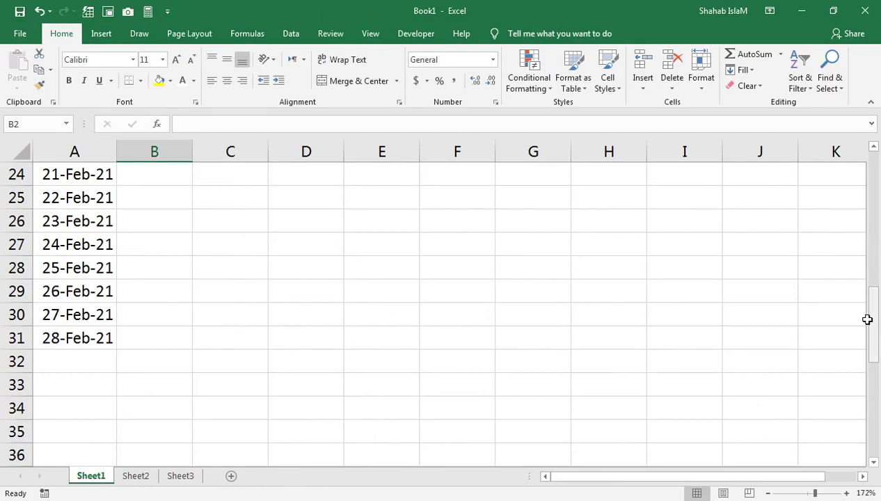
left_click_drag(875, 327, 875, 182)
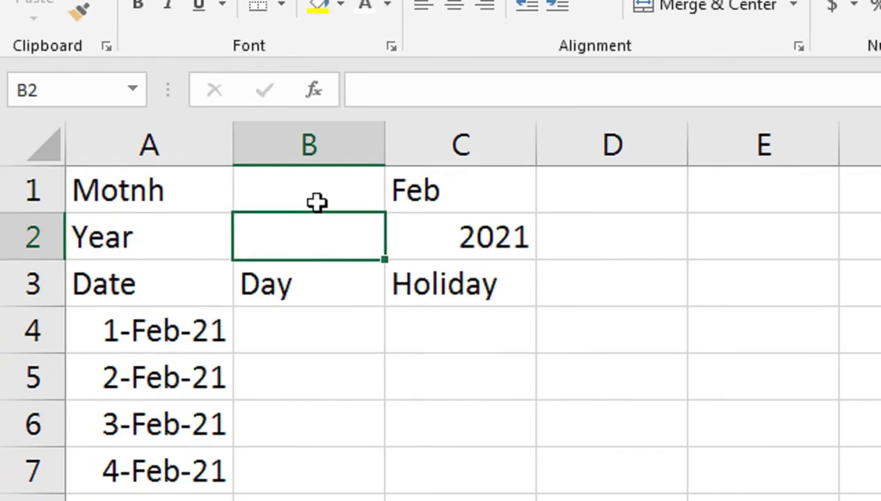
Set the month number back to 1 to restore the January dates.
left_click(158, 179)
type("1")
key("Return")
key("Down")
key("Down")
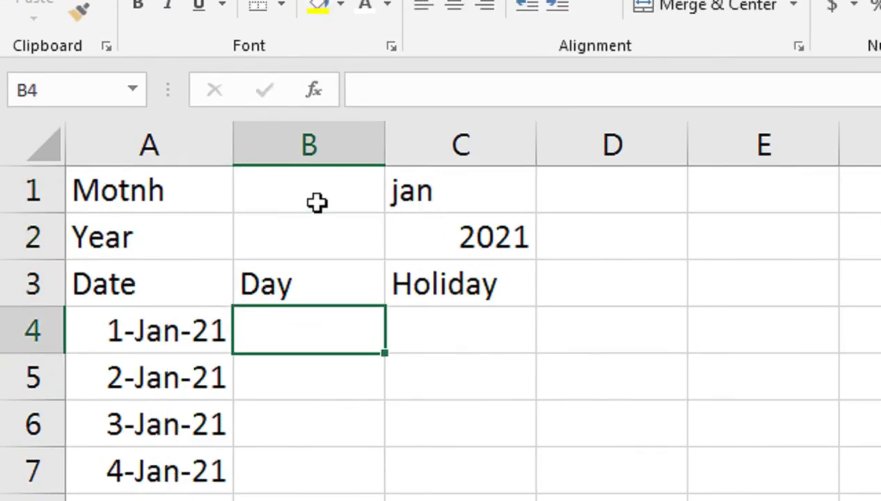
Enter =TEXT(A4,"DDD") in B4 and fill it down the Day column.
type("=TEXT")
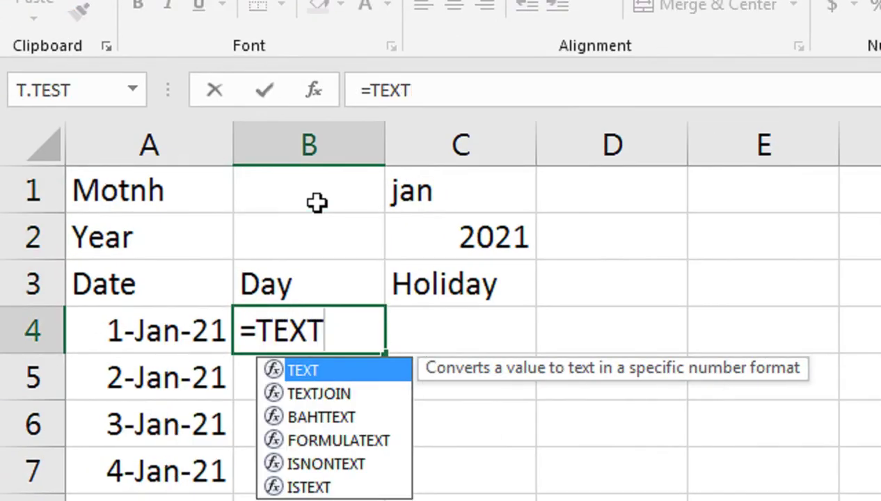
type("(")
key("Left")
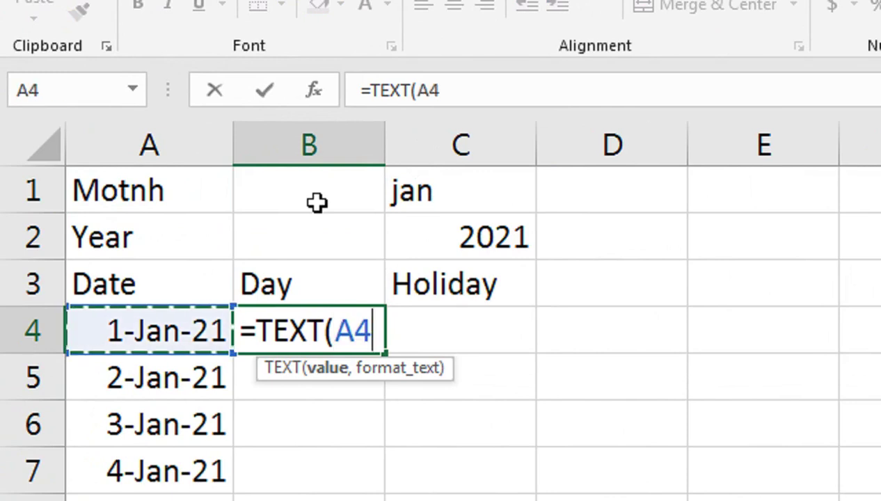
type(",D")
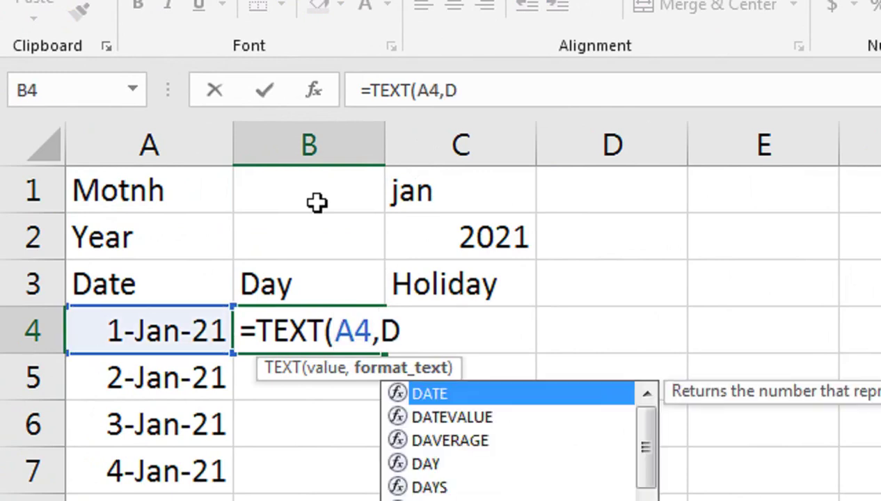
type("DD")
key("BackSpace")
key("BackSpace")
key("BackSpace")
type("\"DDD\")")
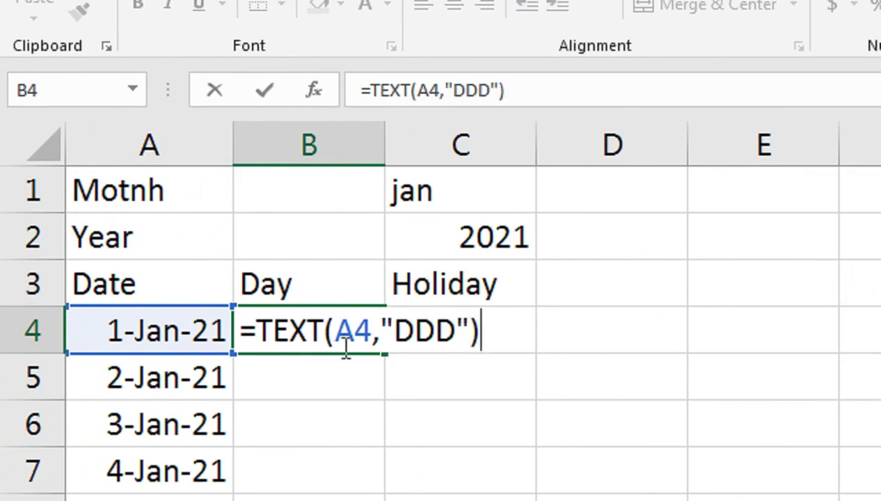
key("Return")
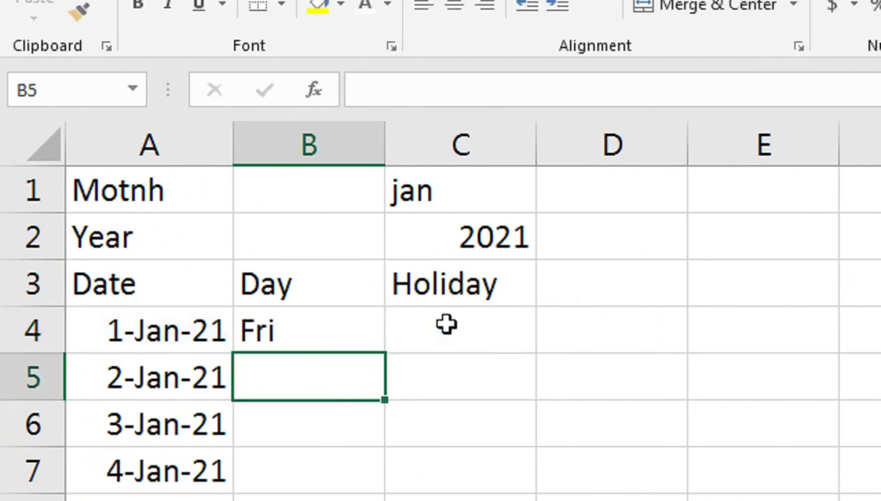
left_click(369, 345)
double_click(387, 353)
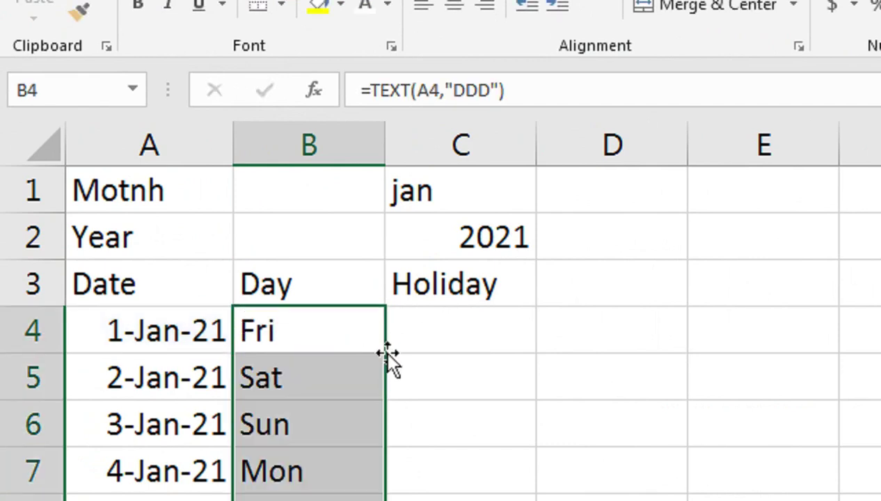
left_click_drag(216, 171, 437, 171)
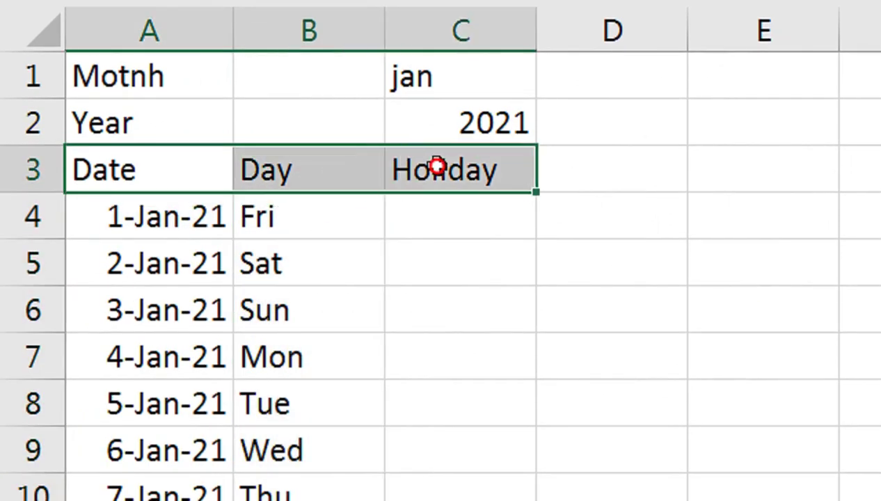
Centre and bold the Date, Day and Holiday headers with a yellow fill.
left_click(226, 80)
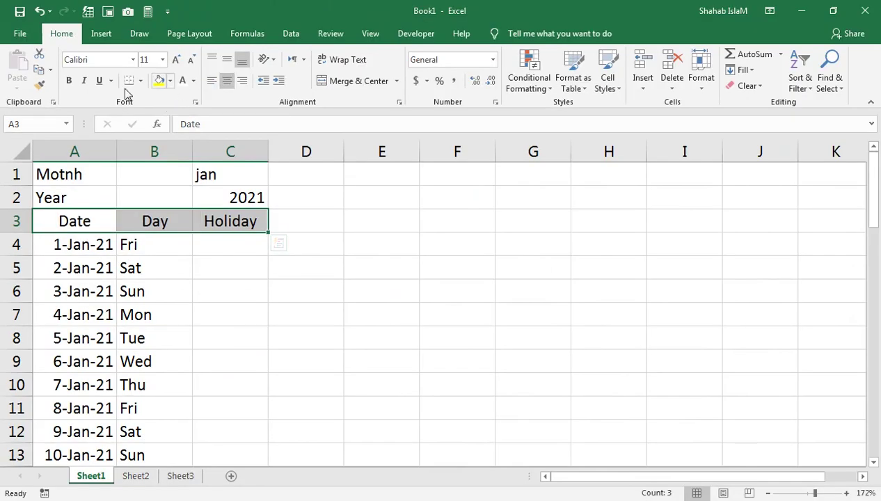
left_click(68, 80)
left_click(160, 80)
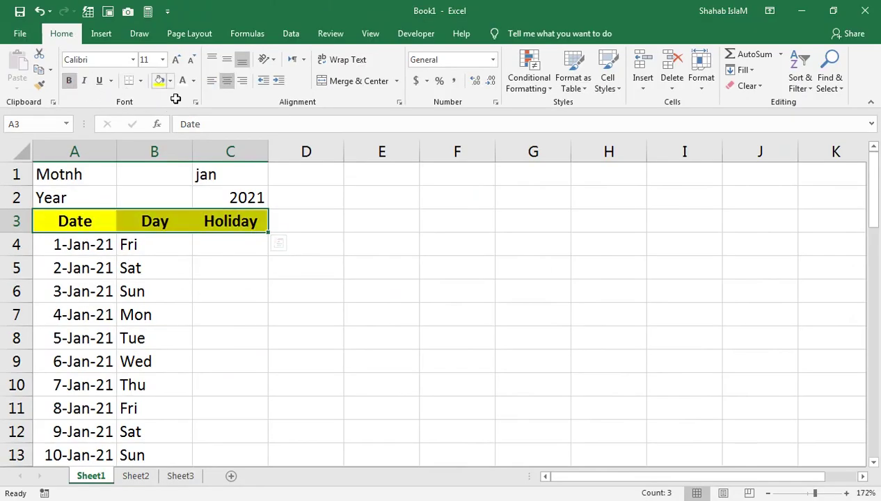
left_click(234, 236)
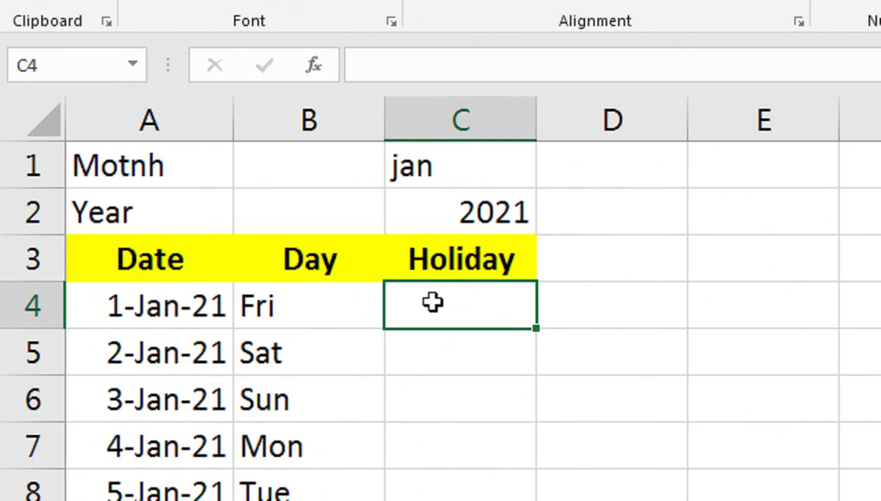
Begin C4's formula as =VLOOKUP(A4, and bring up Sheet2's holiday table.
type("=VLOOKUP(")
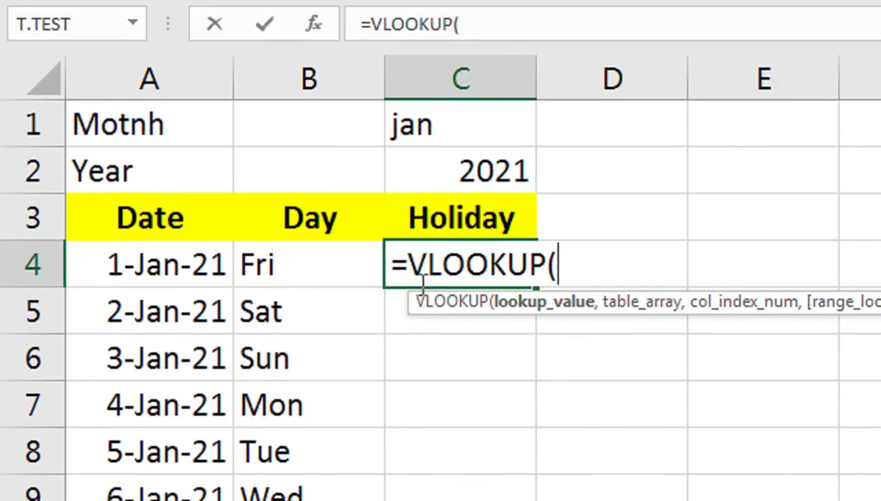
left_click(181, 275)
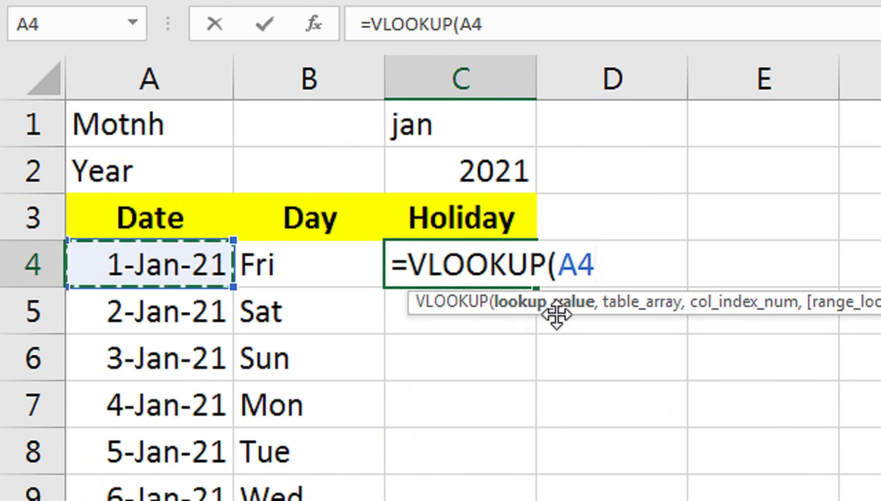
type(",")
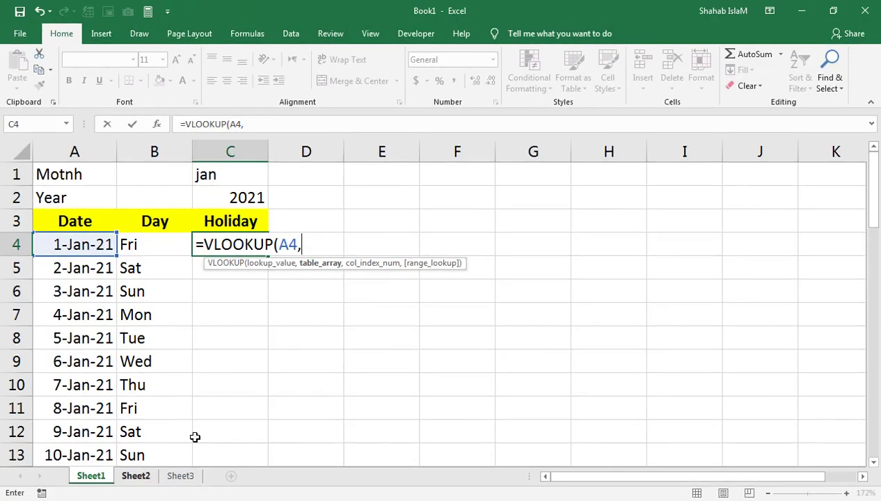
left_click(138, 475)
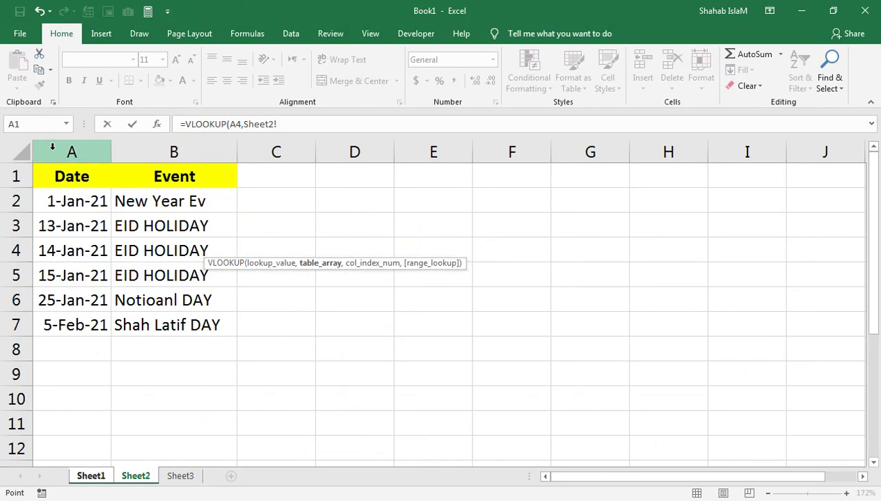
Complete C4 as =VLOOKUP(A4,Sheet2!$A$2:$B$16,2,FALSE) to return the New Year holiday.
mouse_move(65, 198)
left_mouse_down()
mouse_move(190, 472)
mouse_move(191, 449)
left_mouse_up()
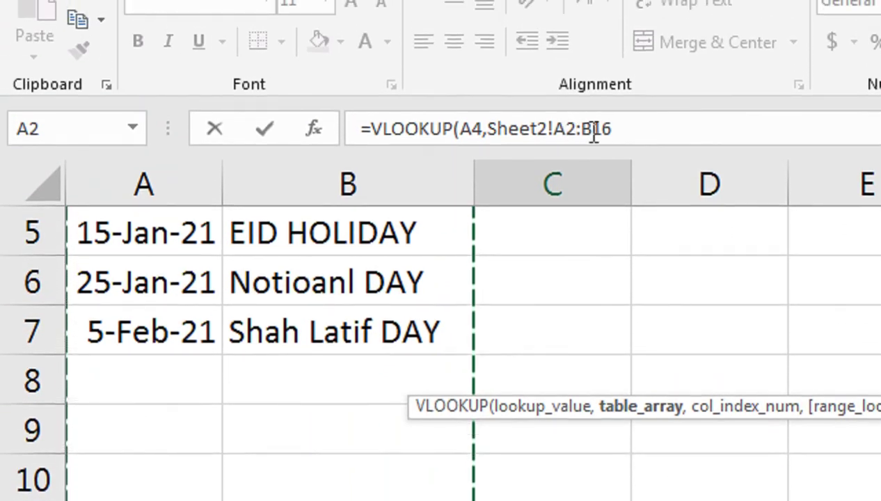
key("F4")
type(",2")
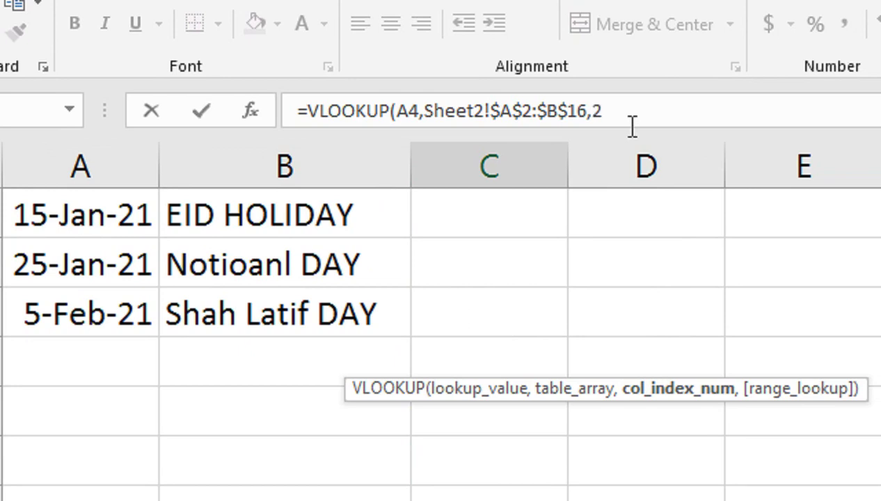
type(",")
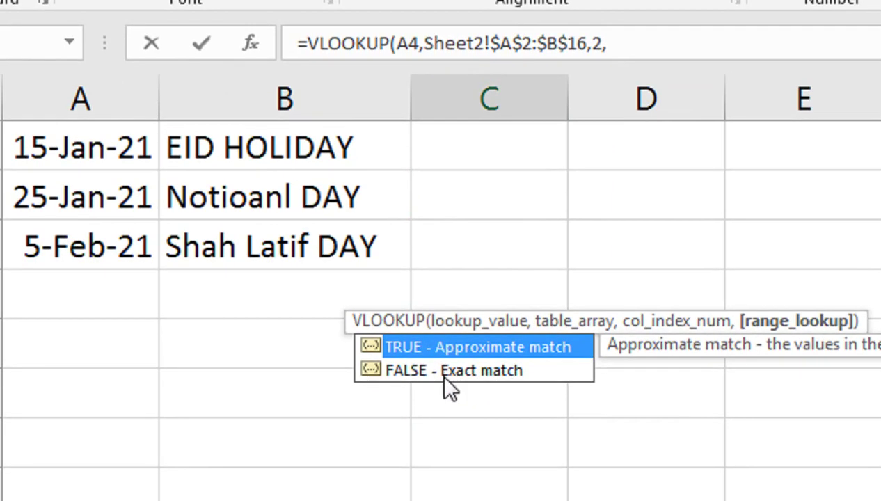
left_click(448, 374)
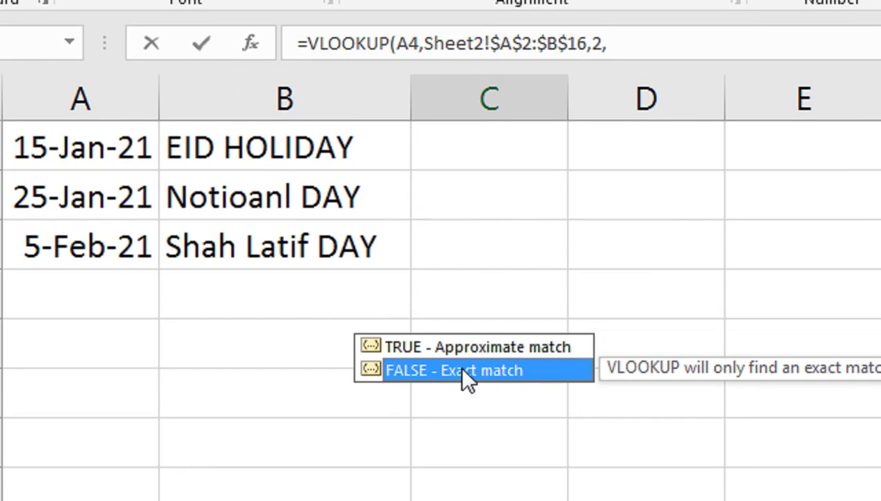
double_click(462, 371)
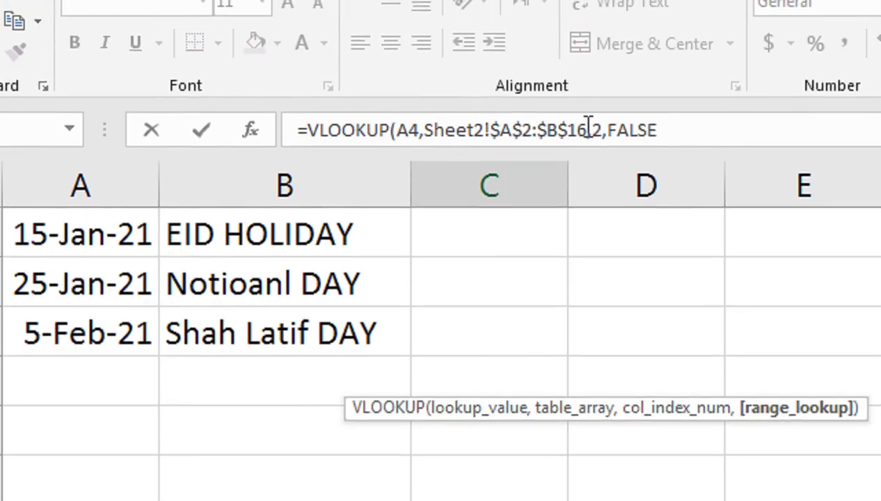
type(")")
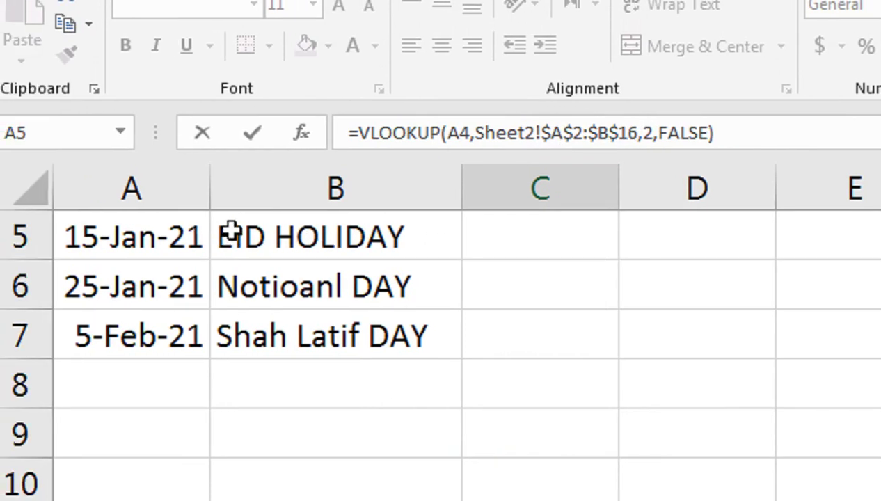
key("Return")
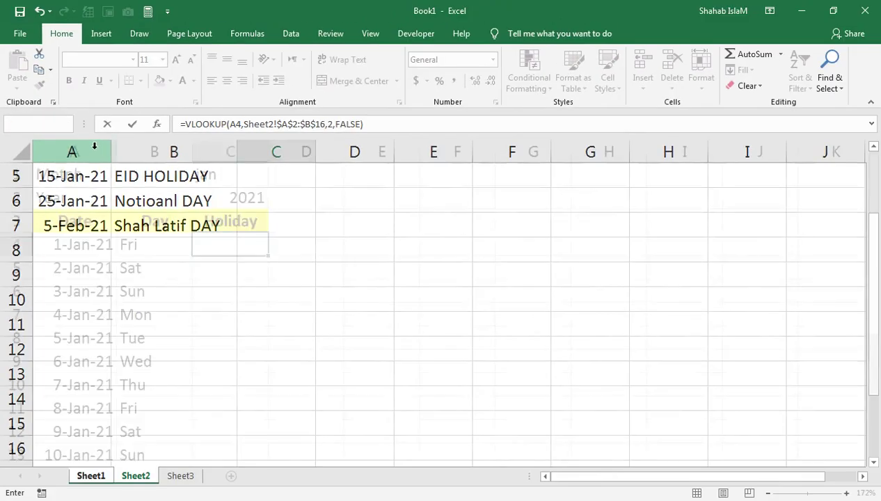
Autofit column C and fill C4's VLOOKUP down to row 40, showing #N/A on non-holidays.
double_click(268, 149)
left_click(253, 247)
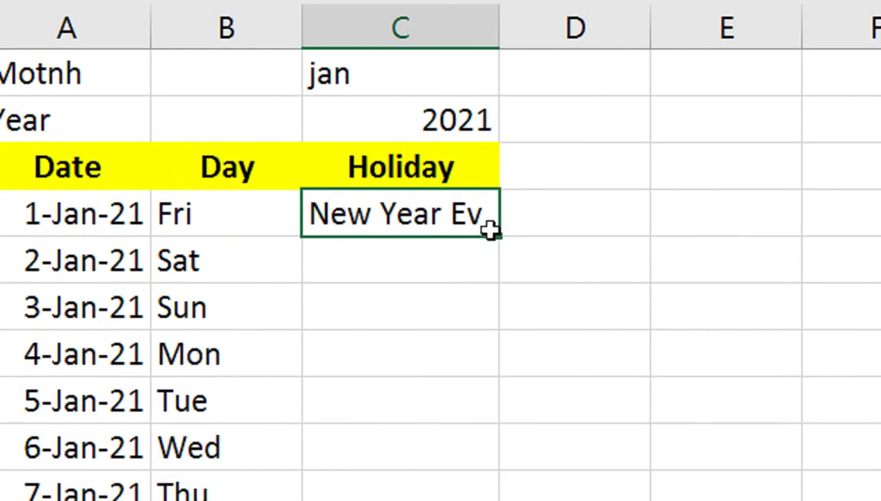
left_click_drag(291, 256, 291, 386)
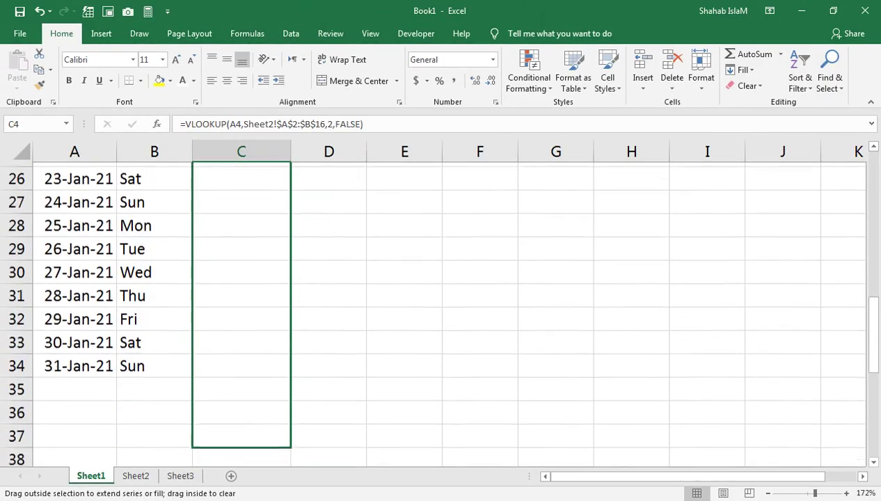
left_click_drag(281, 494, 291, 369)
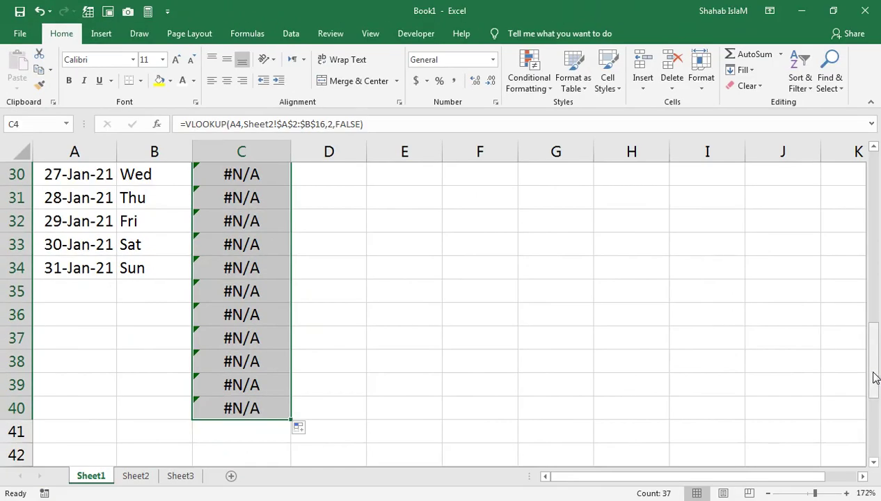
left_click_drag(875, 386, 877, 157)
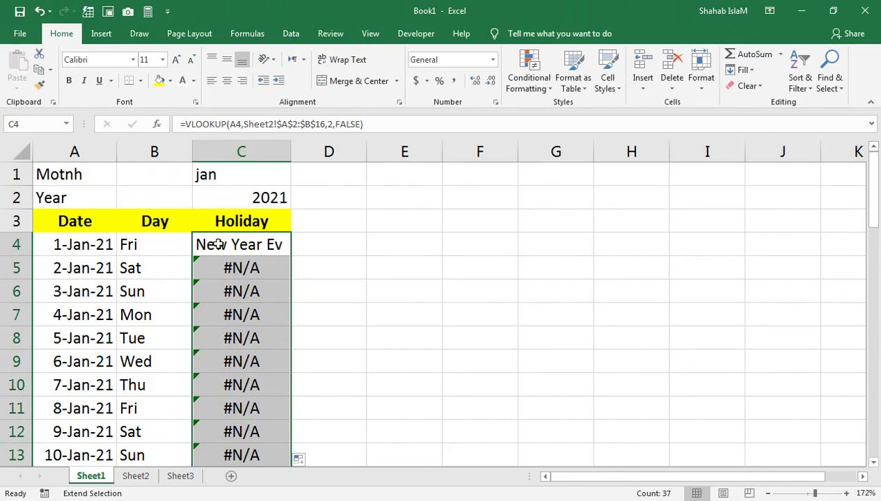
left_click(218, 244)
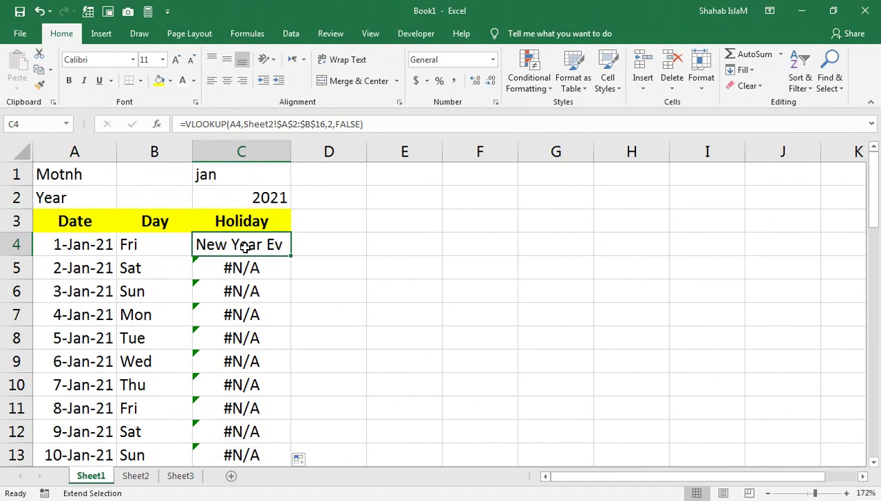
key("Return")
mouse_move(874, 202)
left_mouse_down()
mouse_move(874, 238)
mouse_move(874, 201)
left_mouse_up()
left_click(220, 244)
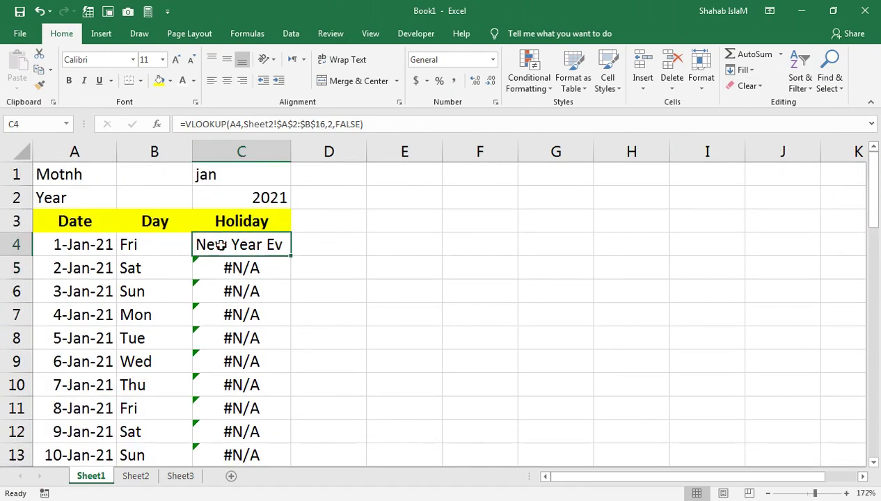
Wrap C4's lookup as =IFERROR(VLOOKUP(...),"") so non-holiday dates show blank.
left_click(187, 124)
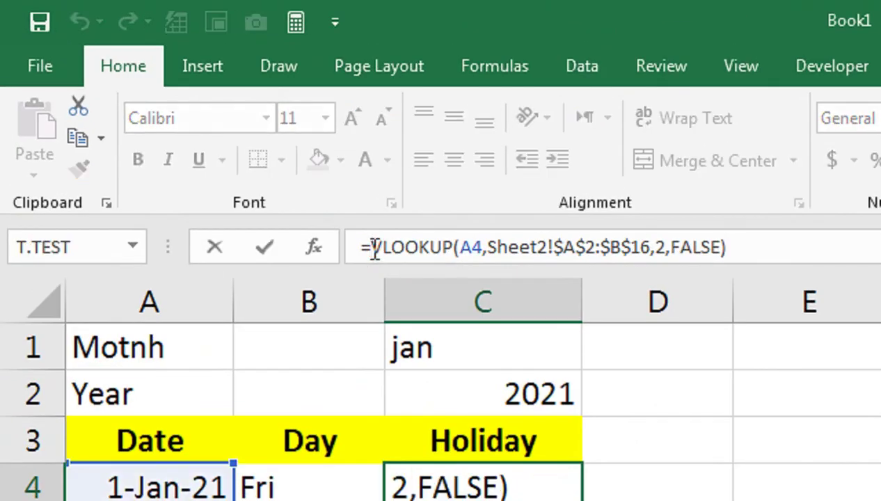
type("IF(")
key("BackSpace")
key("Down")
key("Tab")
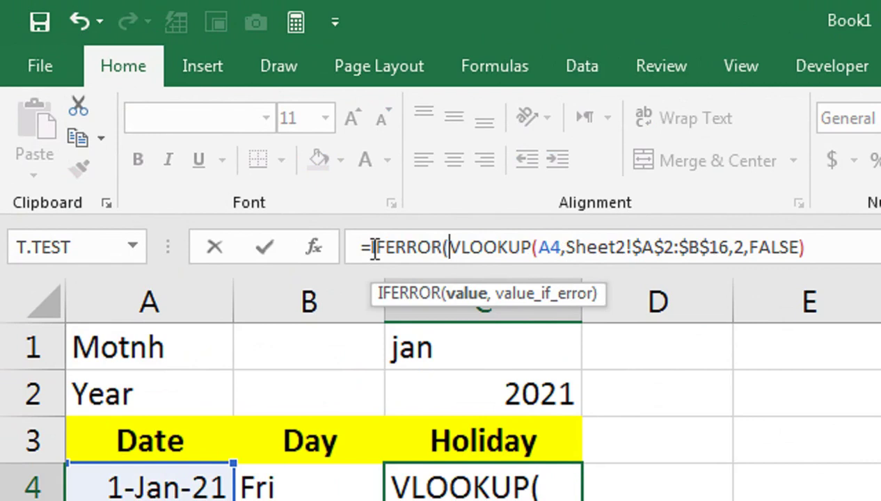
key("End")
type(",\"\"")
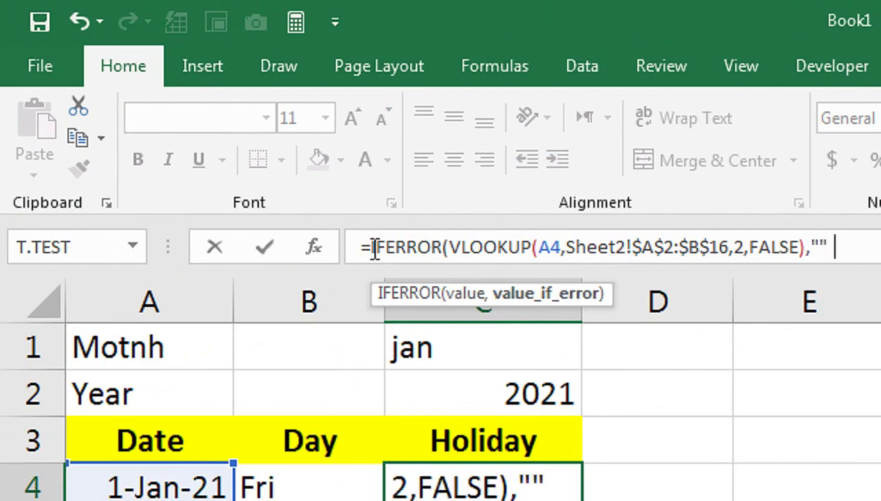
type(")")
key("Return")
Fill the IFERROR holiday formula down the whole Holiday column.
left_click(492, 491)
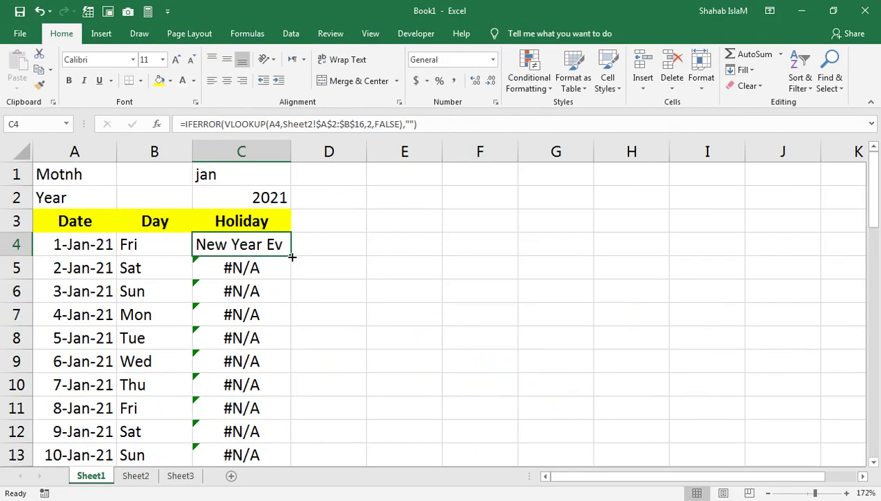
double_click(292, 257)
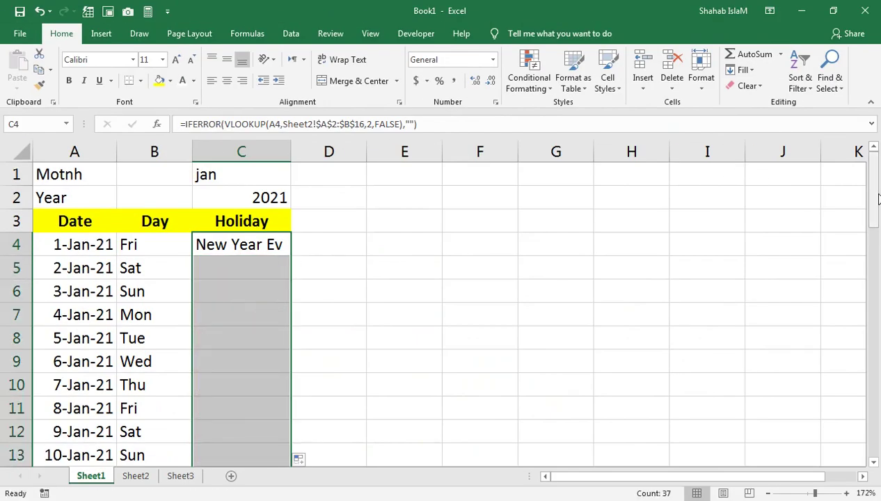
mouse_move(871, 174)
left_mouse_down()
mouse_move(875, 219)
mouse_move(874, 177)
left_mouse_up()
left_click(135, 476)
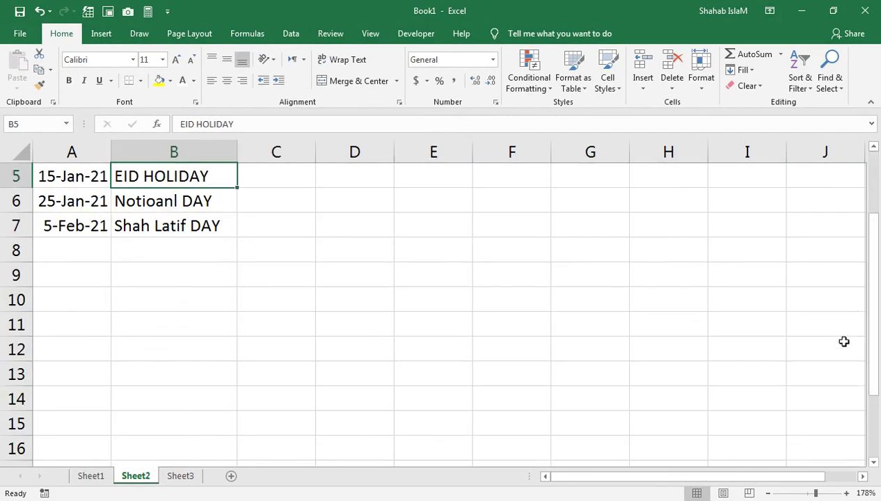
Add a Sheet2 holiday row 8 with date 3-Jan-21 and event AB EVENT.
left_click_drag(876, 324, 861, 219)
left_click(68, 350)
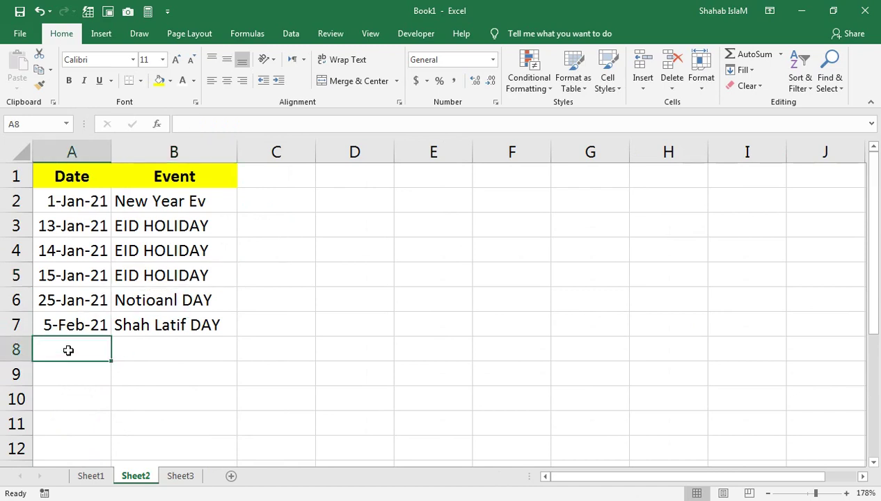
type("3-JAN")
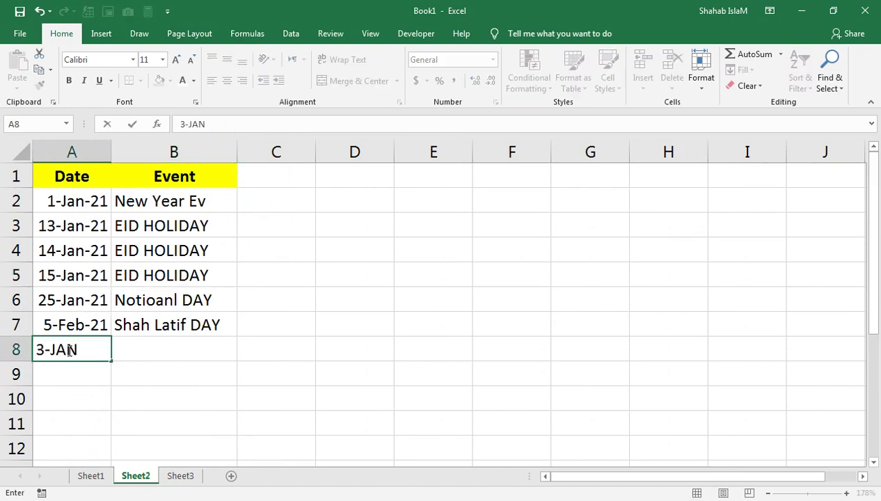
type("21")
key("Tab")
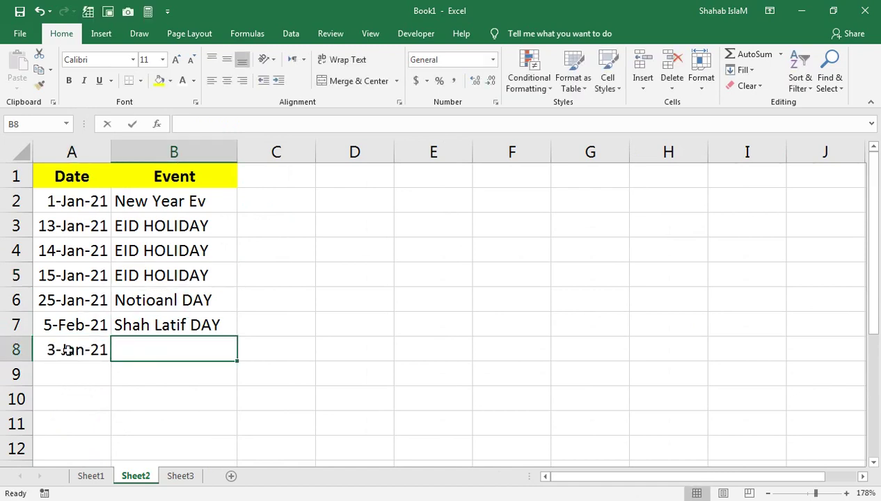
type("ab")
key("BackSpace")
key("BackSpace")
key("BackSpace")
type("AB EVENT")
key("Return")
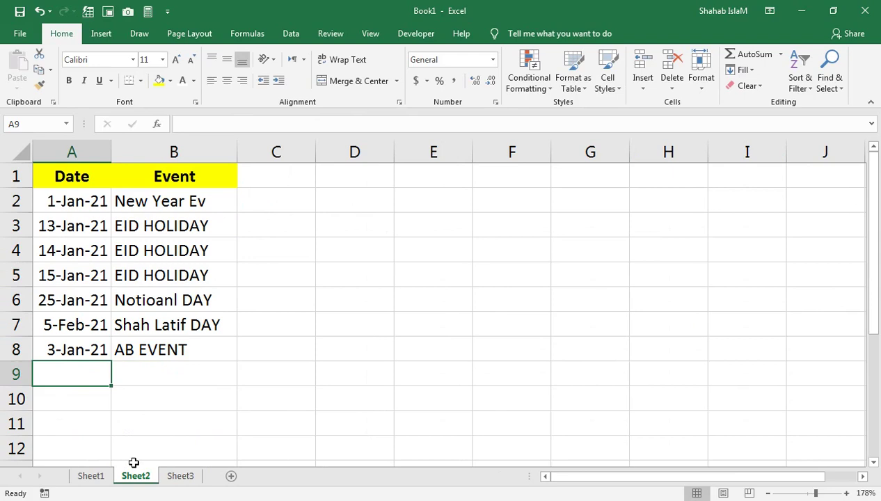
Check Sheet1's Holiday column, then correct the AB EVENT date in A8 to 5-Jan-21.
left_click(91, 476)
left_click(216, 282)
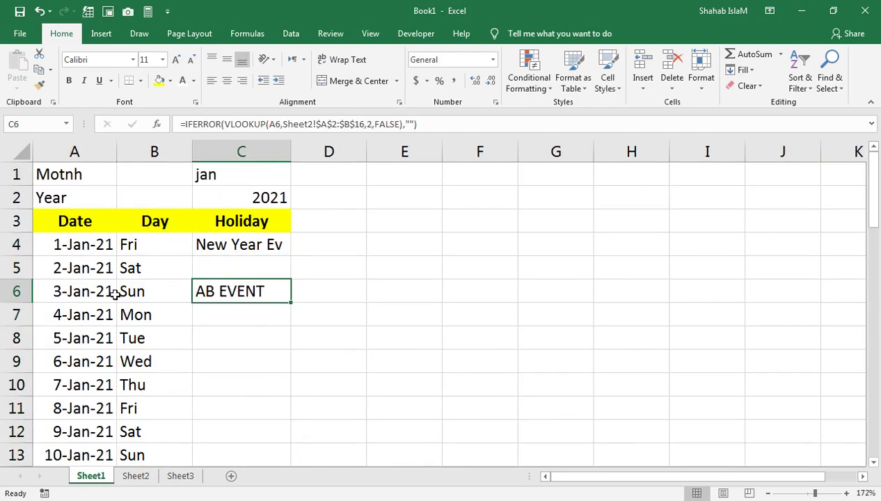
left_click(144, 476)
double_click(83, 352)
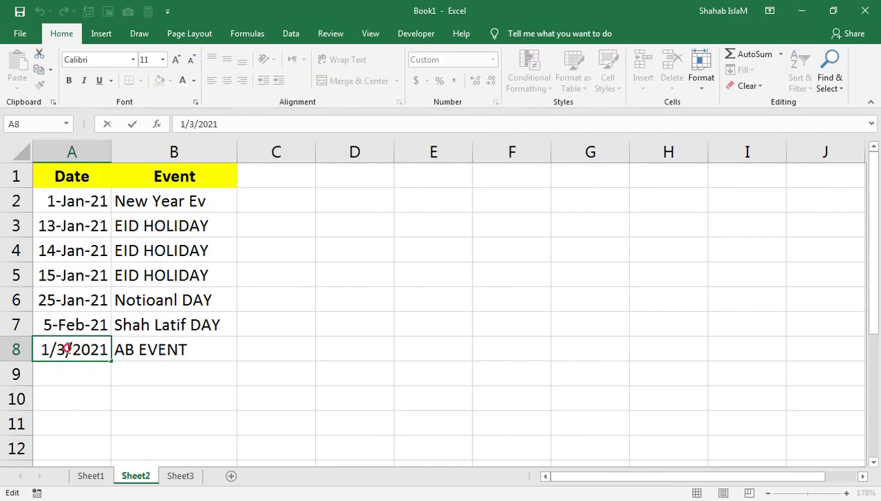
key("BackSpace")
type("5")
key("Return")
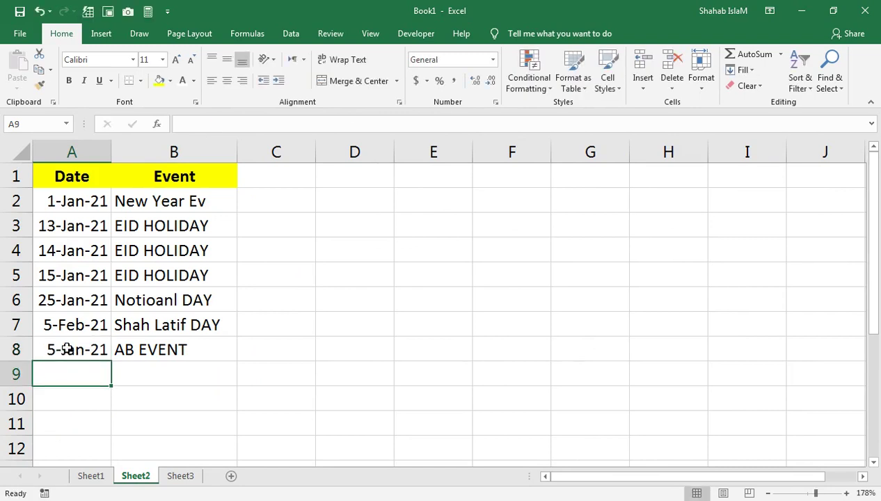
Add 6-Jan-21 with Next Event in Sheet2 row 9 and view the result on Sheet1.
type("6-JAN")
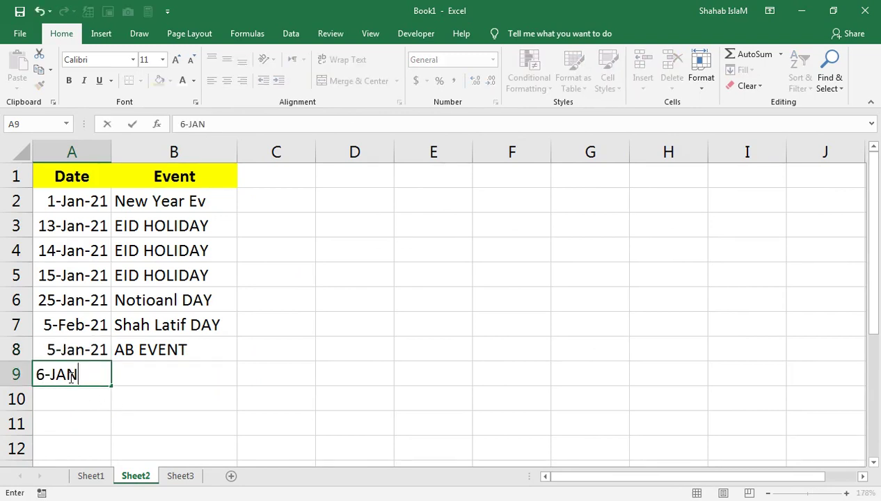
type("1")
key("Return")
left_click(70, 376)
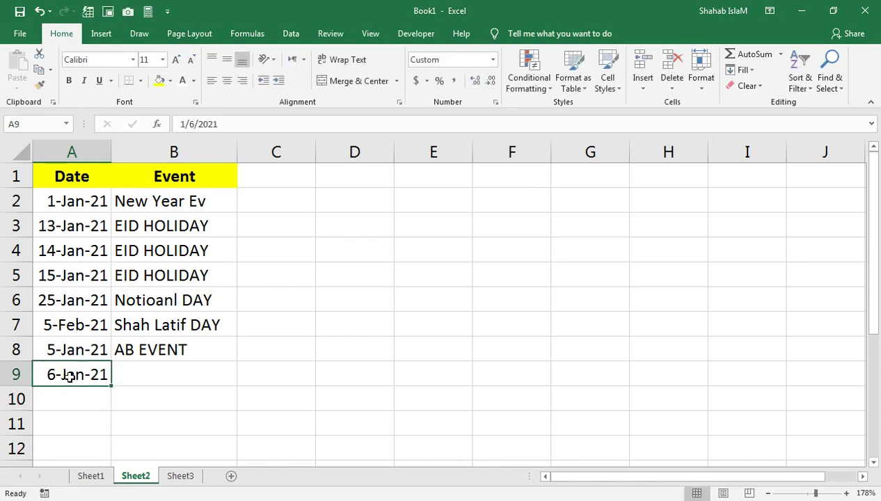
key("Tab")
type("next")
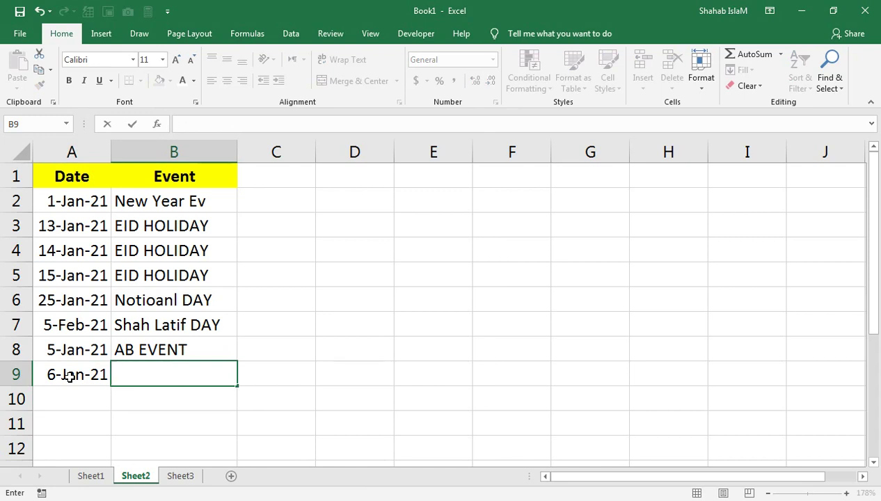
type("Nex")
type("t Event")
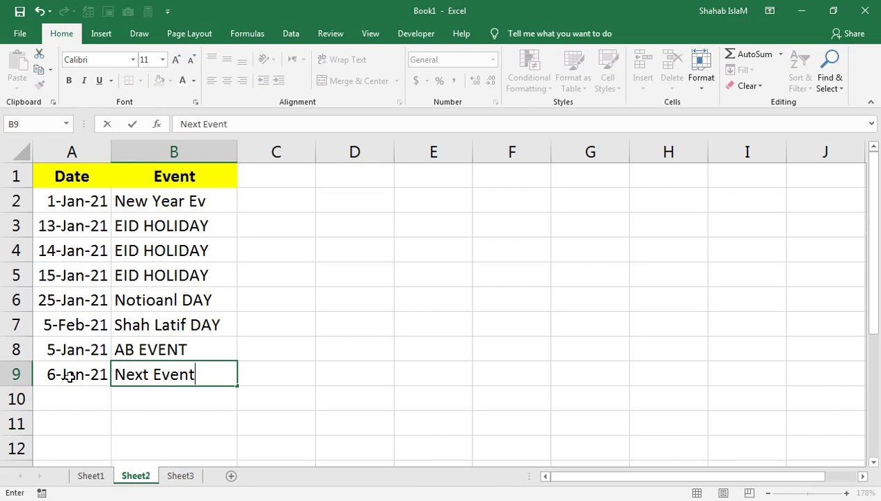
key("Tab")
left_click(103, 476)
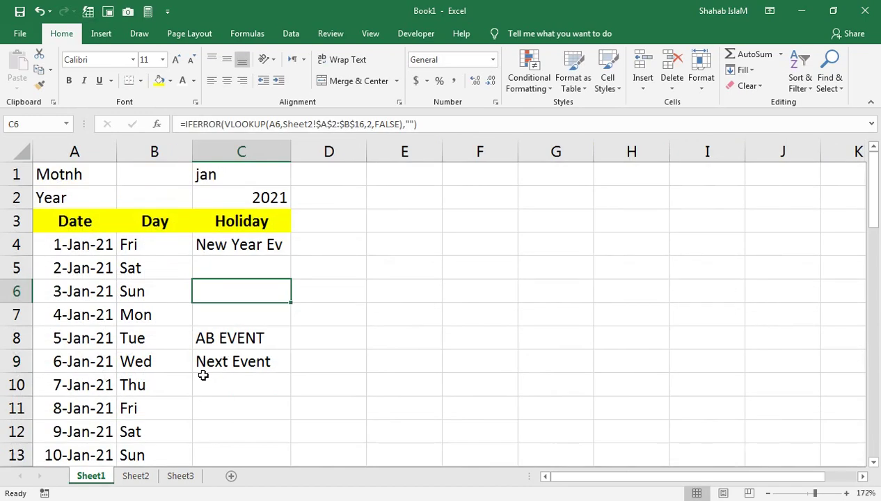
left_click_drag(159, 243, 143, 365)
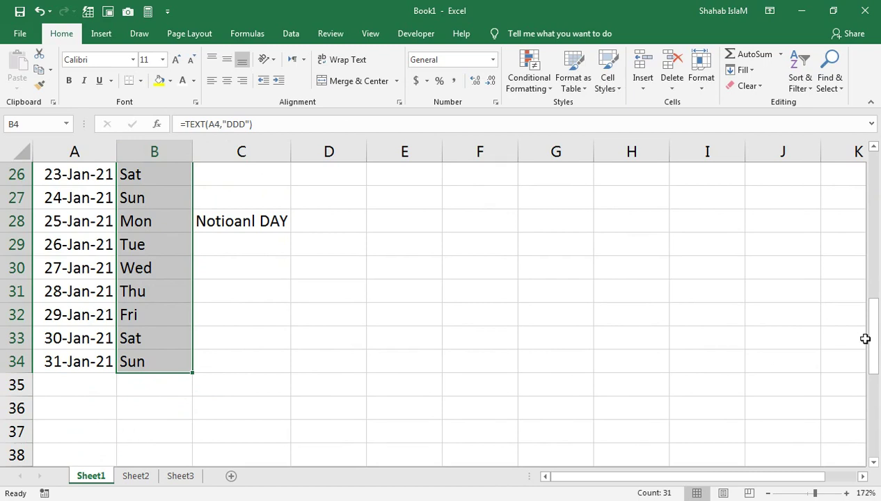
Apply an Equal To rule on B4:B34 highlighting Sun with light red fill and dark red text.
left_click_drag(865, 339, 871, 178)
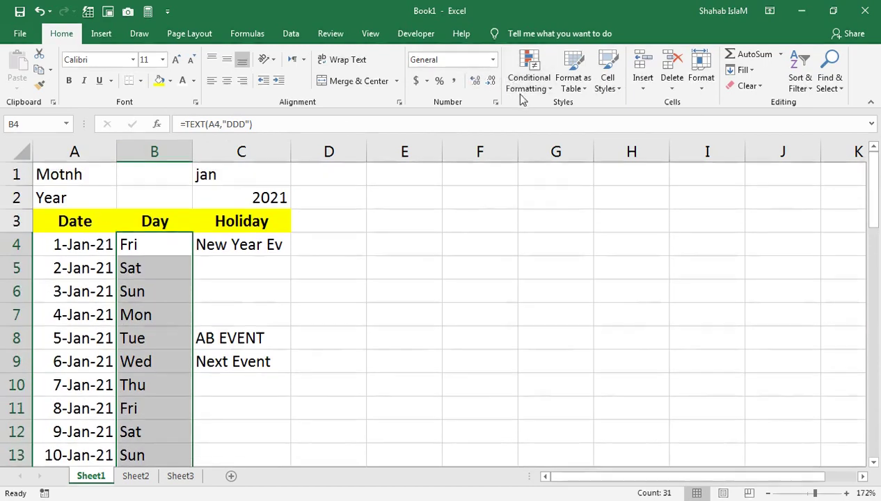
left_click(527, 89)
mouse_move(577, 112)
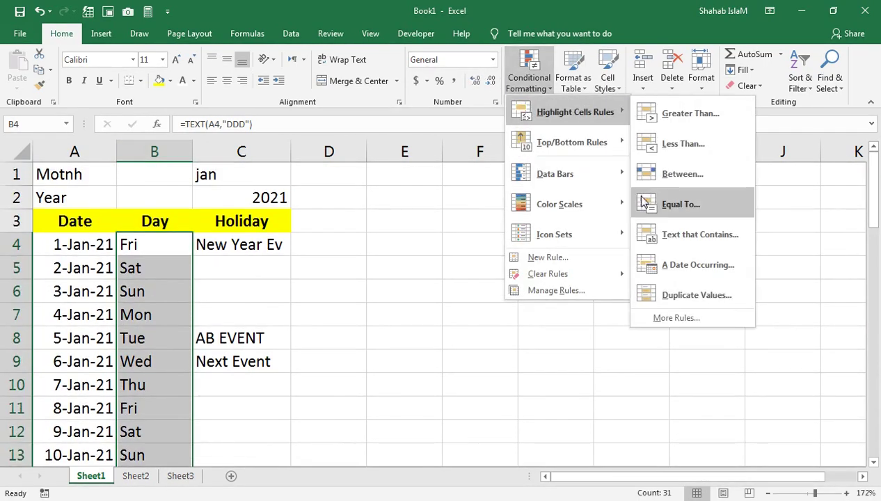
left_click(650, 203)
type("su")
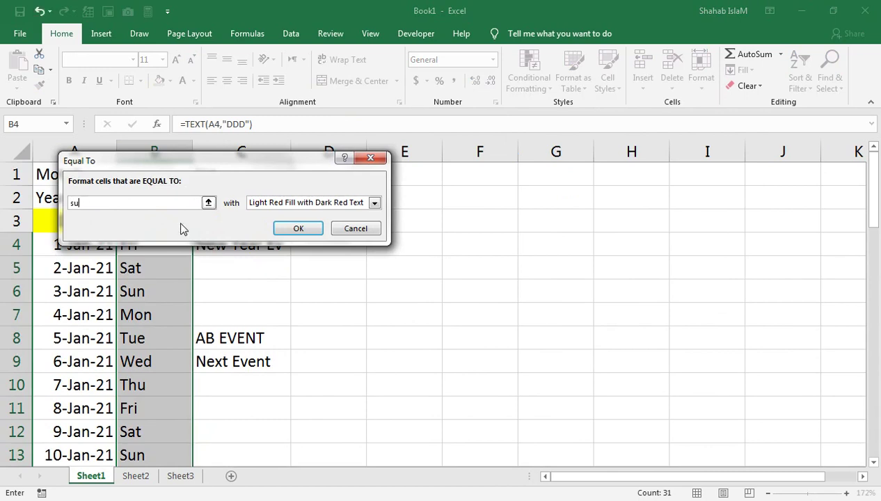
type("mn")
left_click(310, 230)
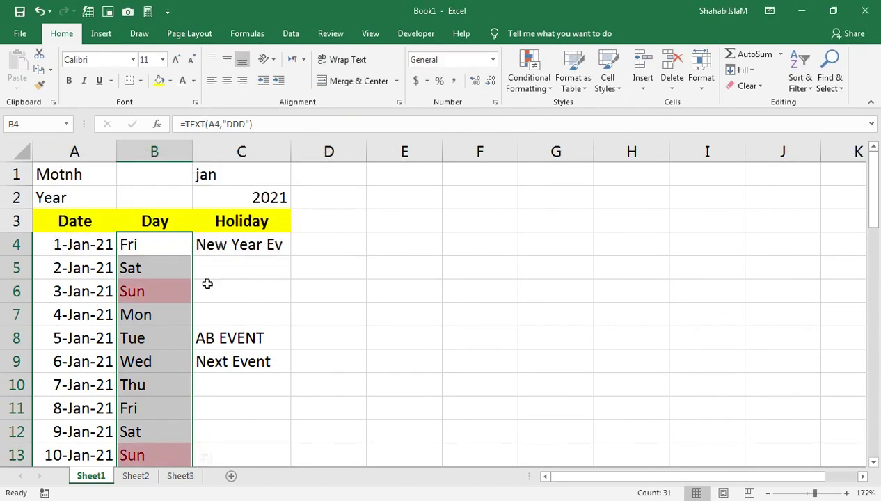
key("Down")
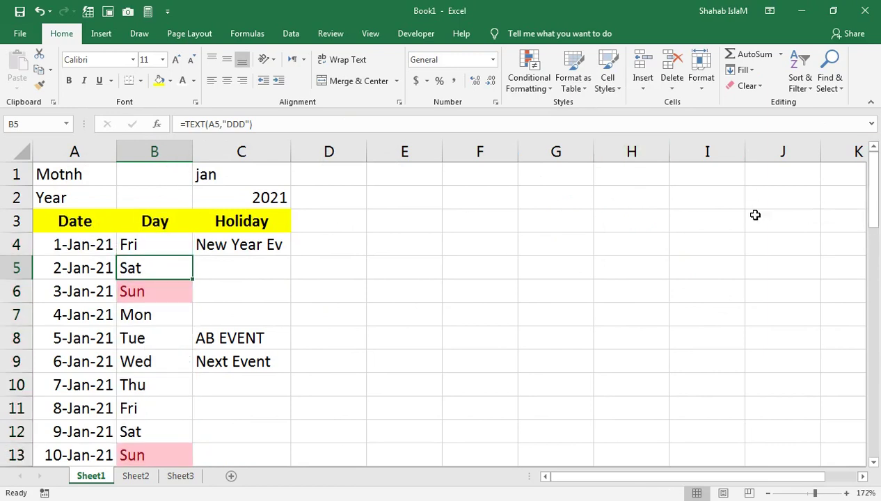
left_click(129, 167)
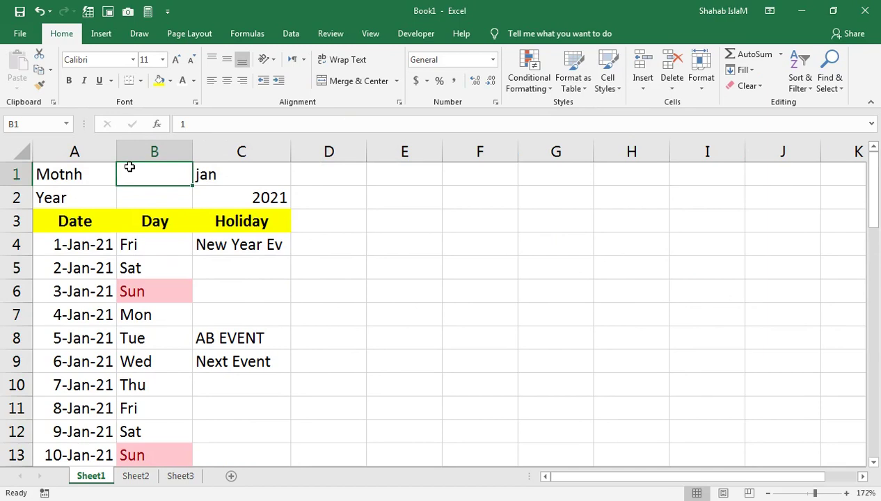
Enter month 2 in B1 for February 2021 and autofit column C for Shah Latif DAY.
type("2")
key("Return")
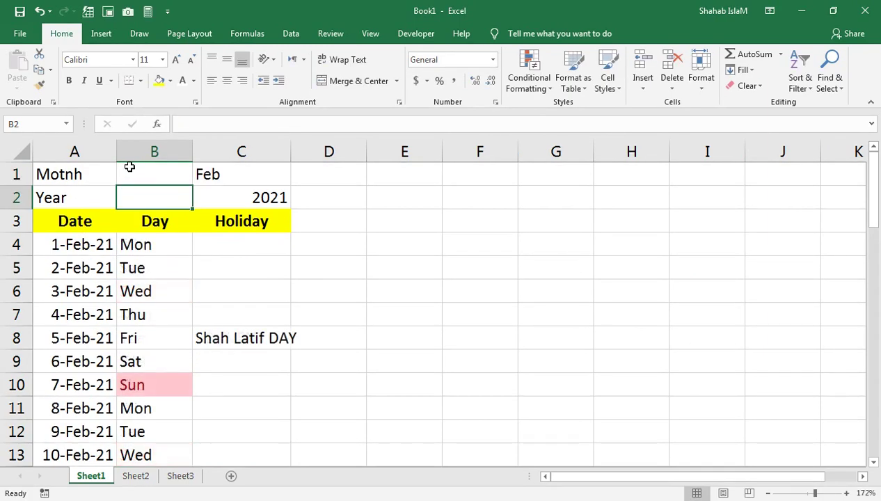
double_click(290, 158)
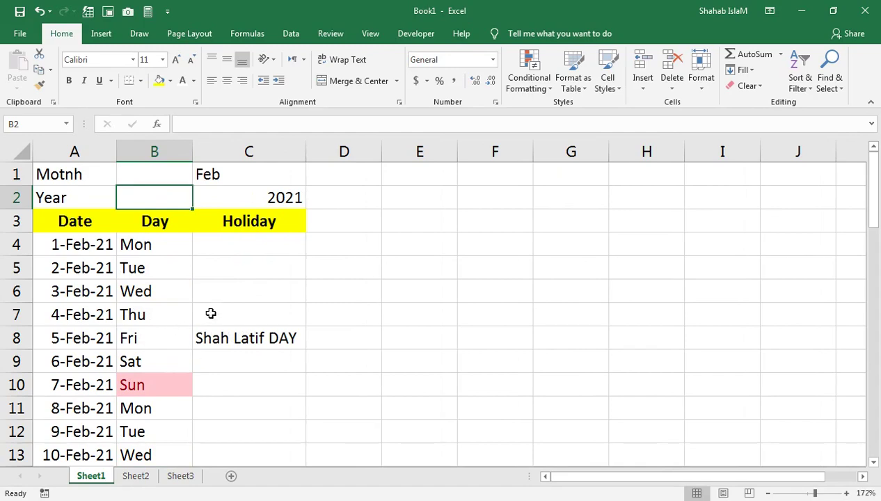